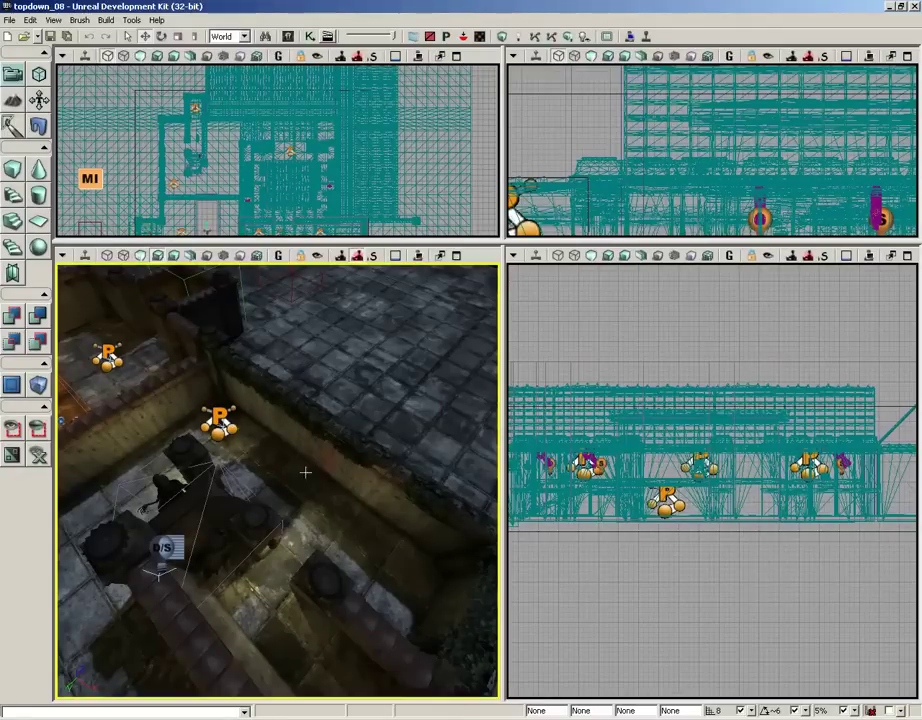
Step: Add the SM_Block static mesh from the topdown_test Static_Meshes group as an InterpActor on the narrow corridor's floor
{"action": "right_click_drag", "start_coordinate": [355, 539], "coordinate": [247, 533]}
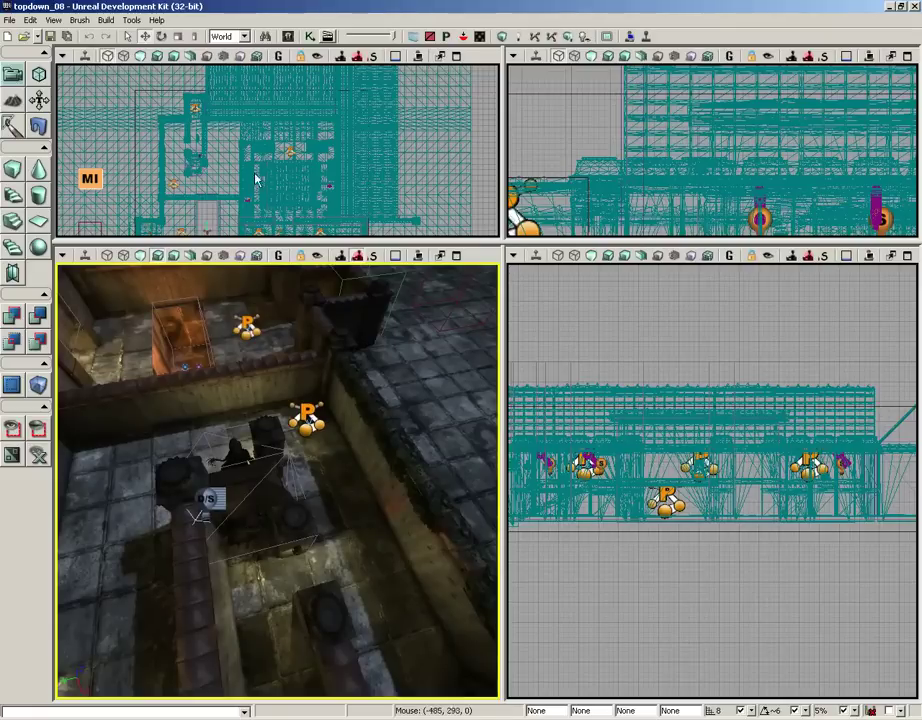
{"action": "left_click", "coordinate": [265, 36]}
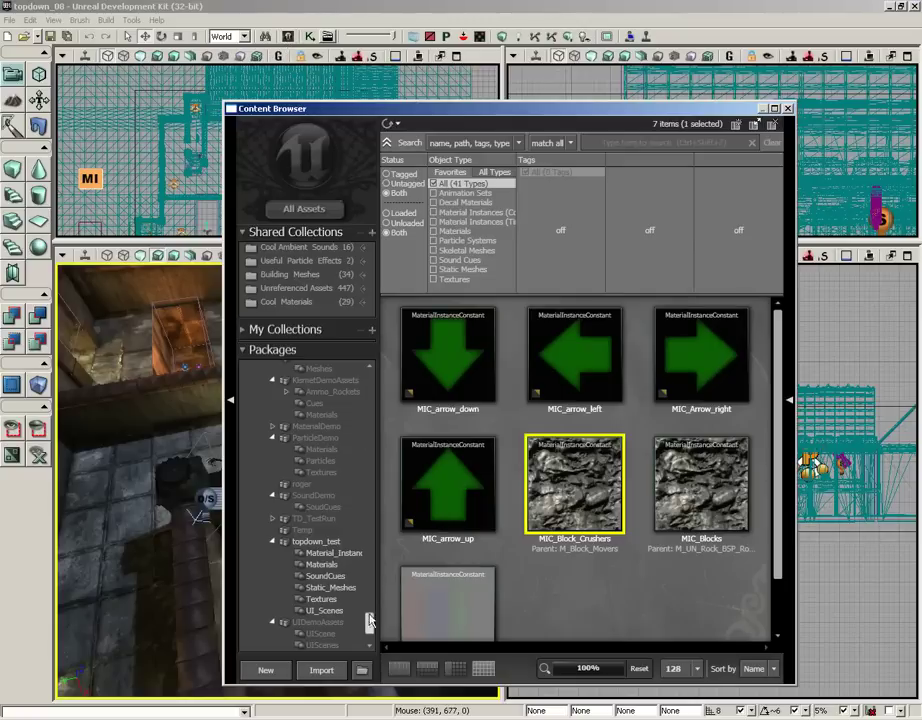
{"action": "left_click", "coordinate": [332, 588]}
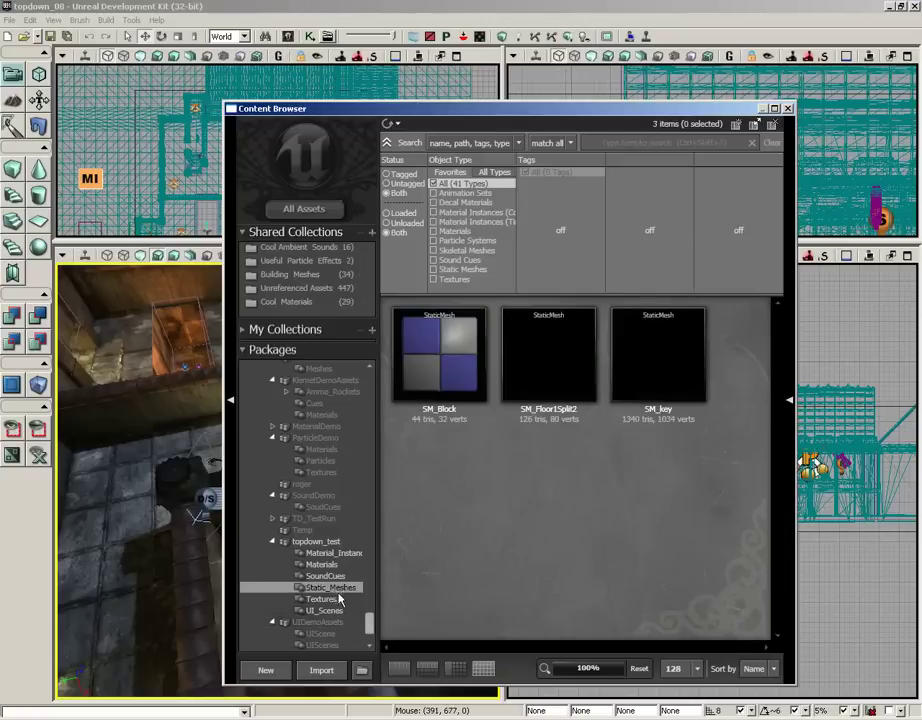
{"action": "left_click", "coordinate": [438, 364]}
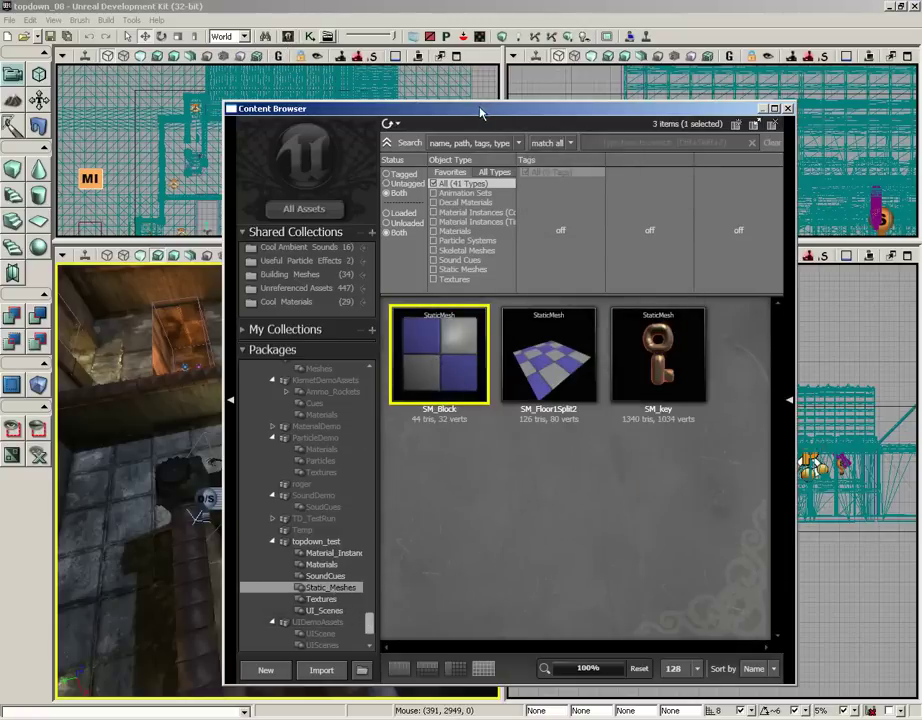
{"action": "left_click_drag", "start_coordinate": [480, 112], "coordinate": [560, 52]}
{"action": "left_click", "coordinate": [868, 49]}
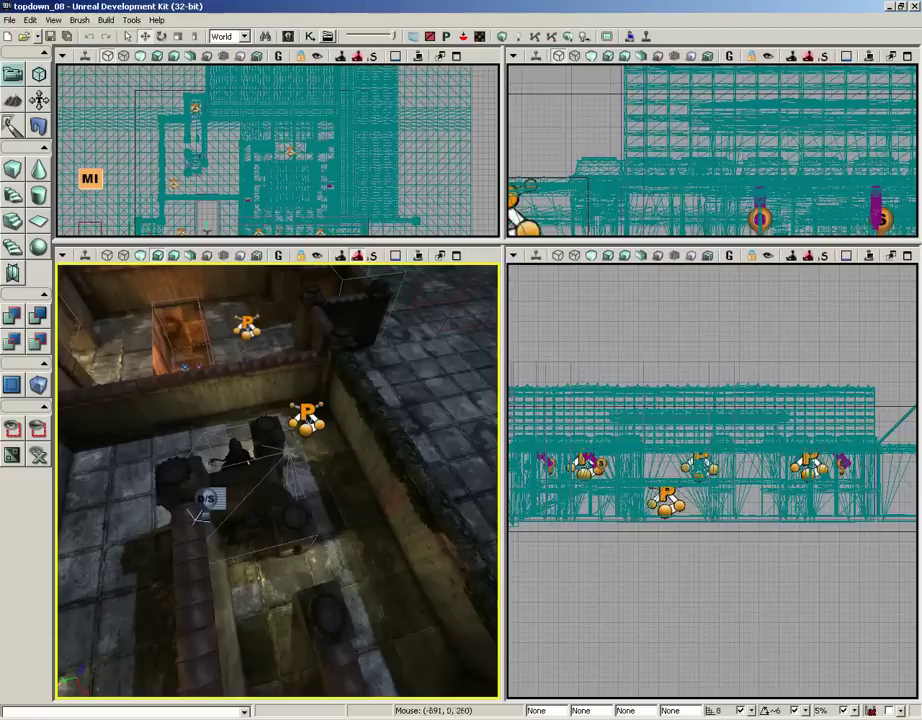
{"action": "right_click", "coordinate": [358, 560]}
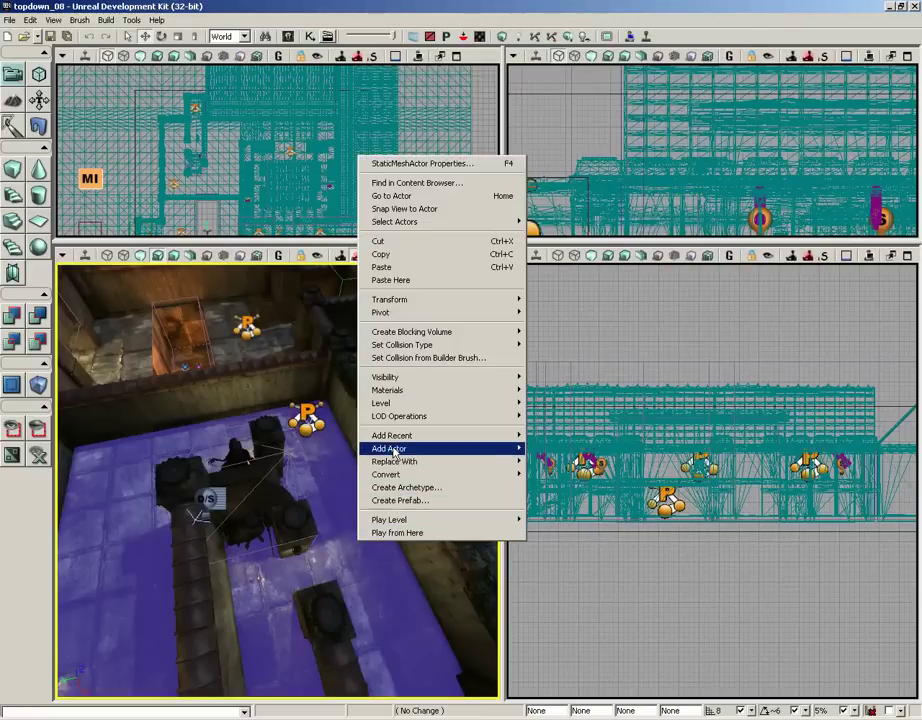
{"action": "mouse_move", "coordinate": [393, 450]}
{"action": "left_click", "coordinate": [560, 461]}
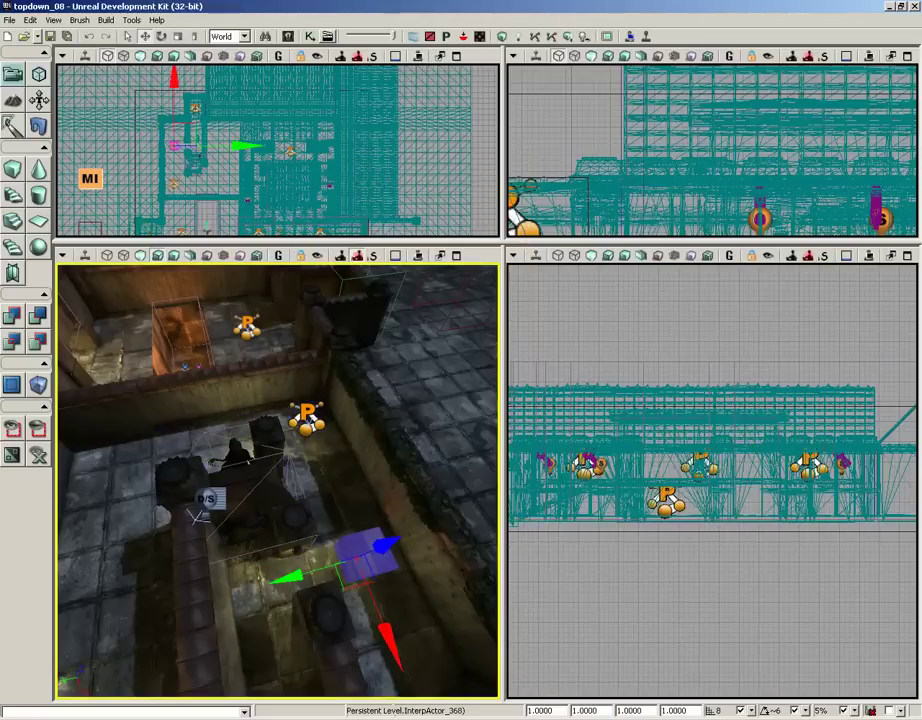
Step: Set the block's overall draw scale to 2.5 and its Z scale to 0.75
{"action": "right_click_drag", "start_coordinate": [420, 458], "coordinate": [438, 490]}
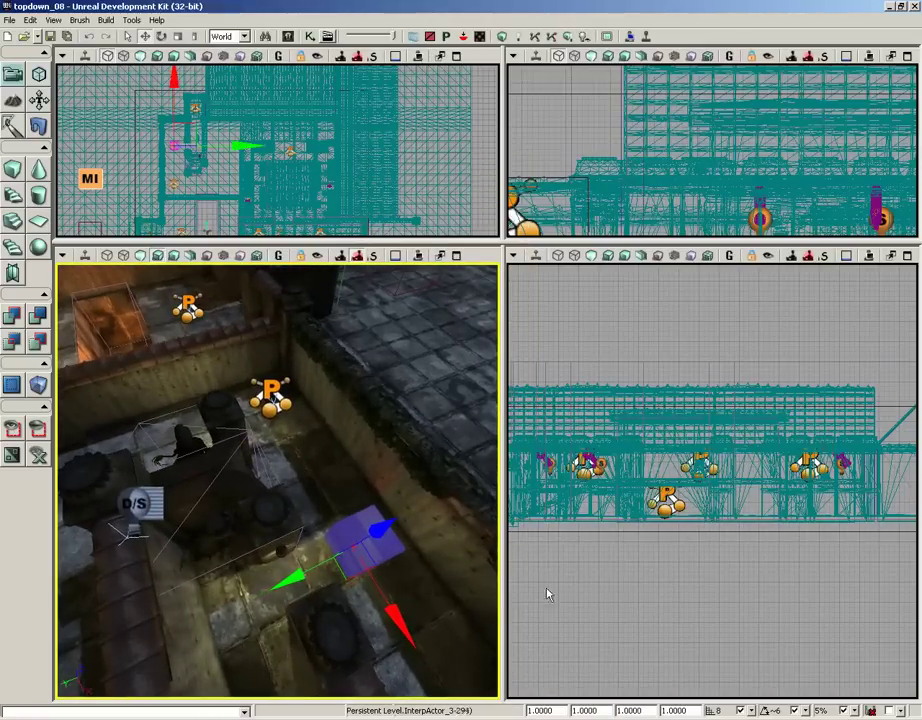
{"action": "left_click_drag", "start_coordinate": [561, 711], "coordinate": [484, 714]}
{"action": "type", "text": "2.5"}
{"action": "key", "text": "Return"}
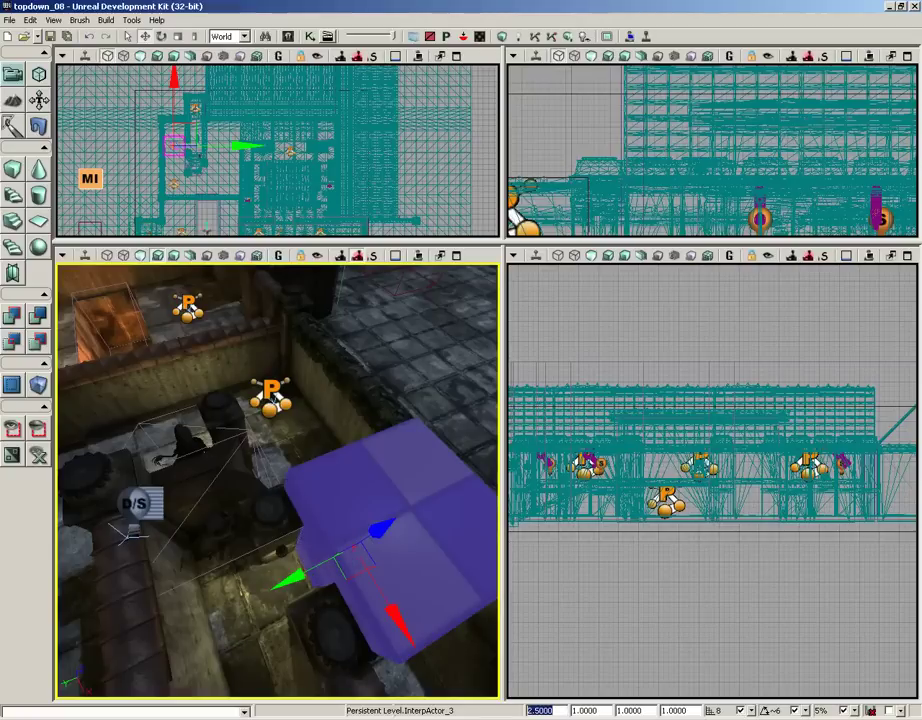
{"action": "left_click_drag", "start_coordinate": [687, 711], "coordinate": [635, 711]}
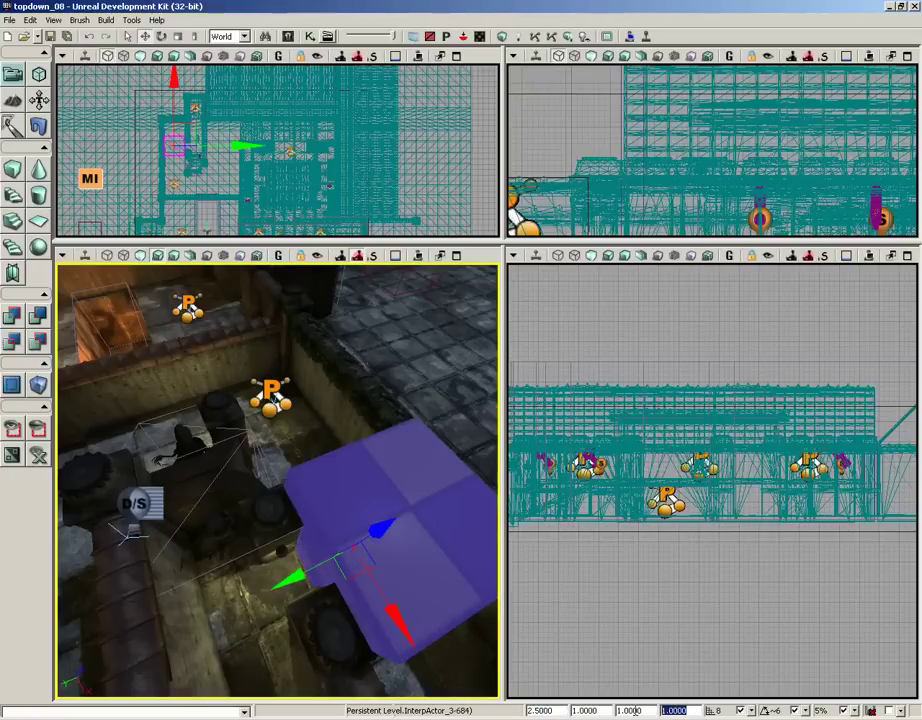
{"action": "type", "text": "0.75"}
{"action": "key", "text": "Return"}
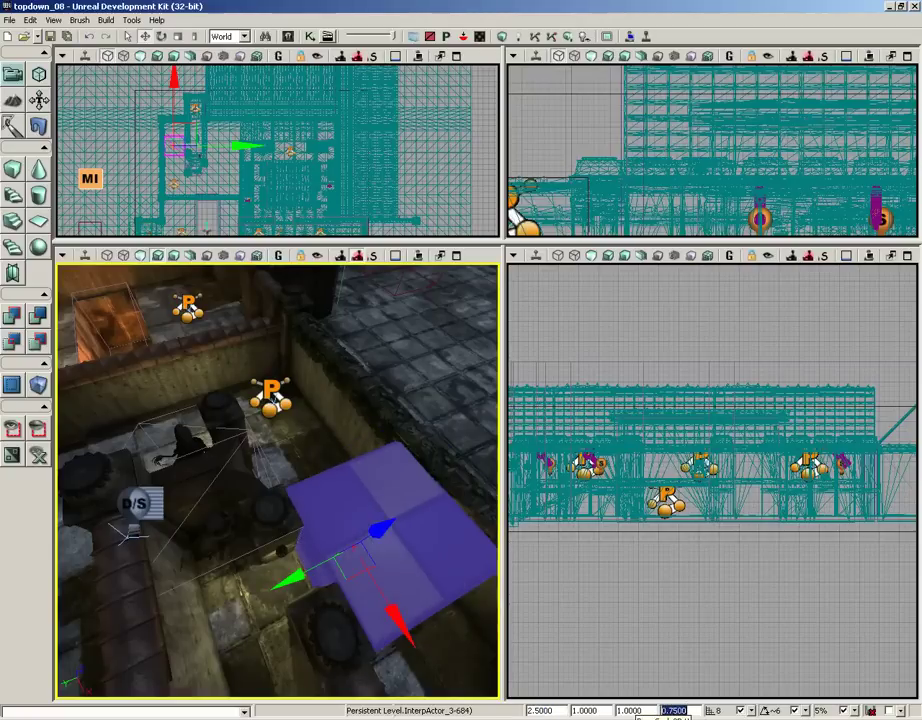
Step: Move the block along its X and Y axes so it fits between the corridor walls, beside the side opening
{"action": "mouse_move", "coordinate": [291, 480]}
{"action": "right_mouse_down"}
{"action": "mouse_move", "coordinate": [263, 517]}
{"action": "mouse_move", "coordinate": [282, 512]}
{"action": "mouse_move", "coordinate": [290, 492]}
{"action": "right_mouse_up"}
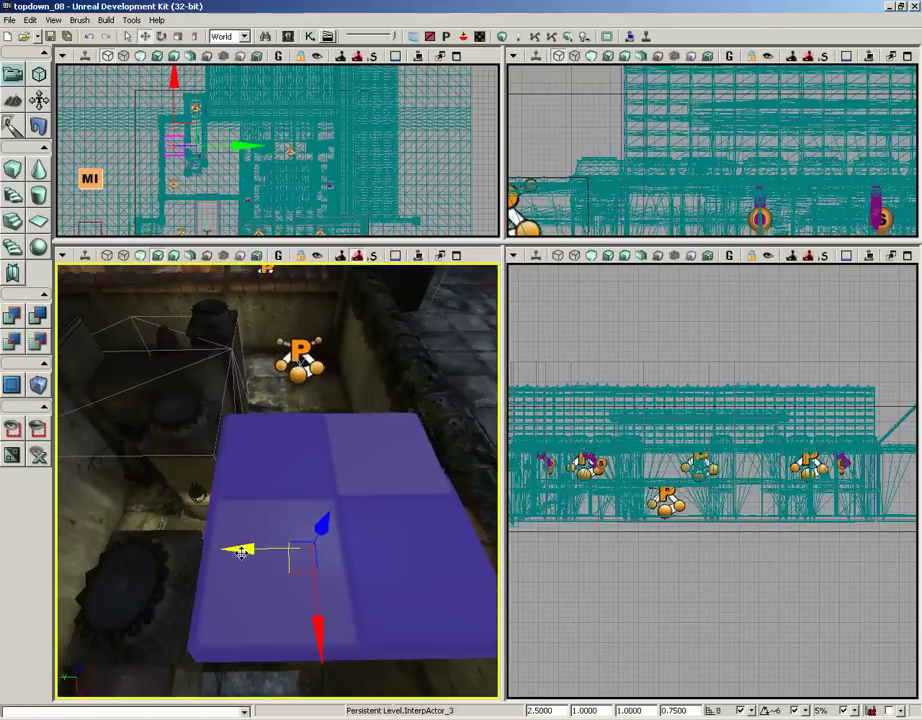
{"action": "left_click_drag", "start_coordinate": [243, 549], "coordinate": [235, 549]}
{"action": "right_click_drag", "start_coordinate": [208, 529], "coordinate": [184, 549]}
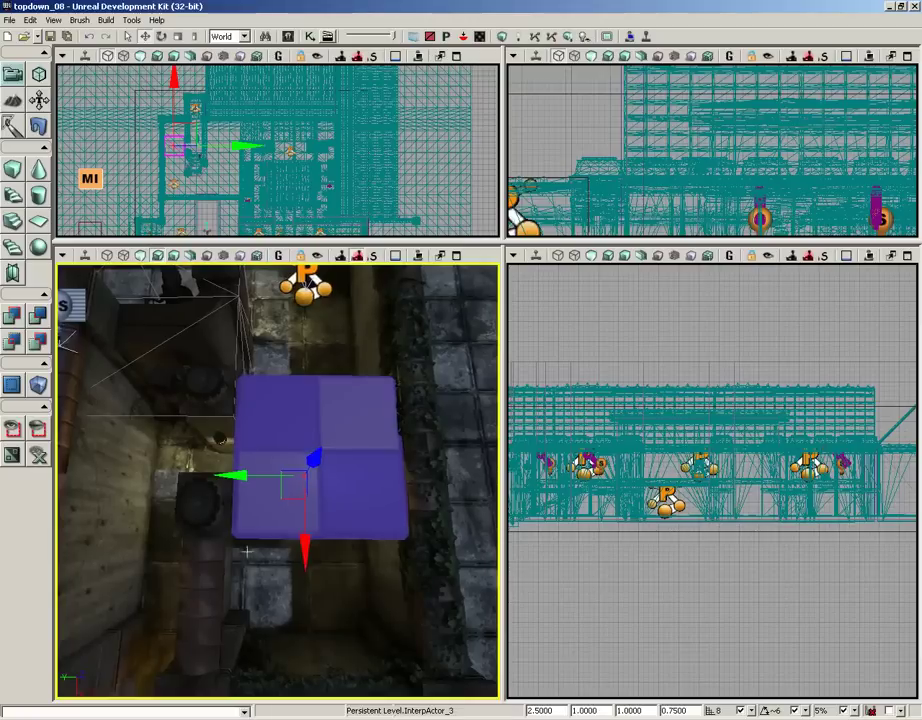
{"action": "left_click_drag", "start_coordinate": [304, 546], "coordinate": [304, 533]}
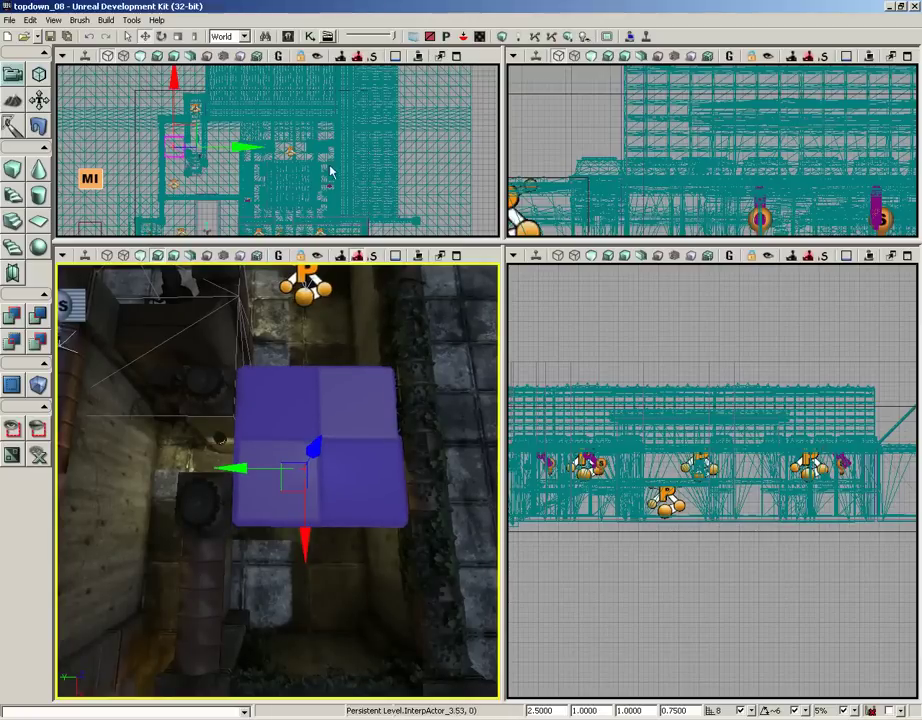
{"action": "left_click_drag", "start_coordinate": [368, 473], "coordinate": [395, 532]}
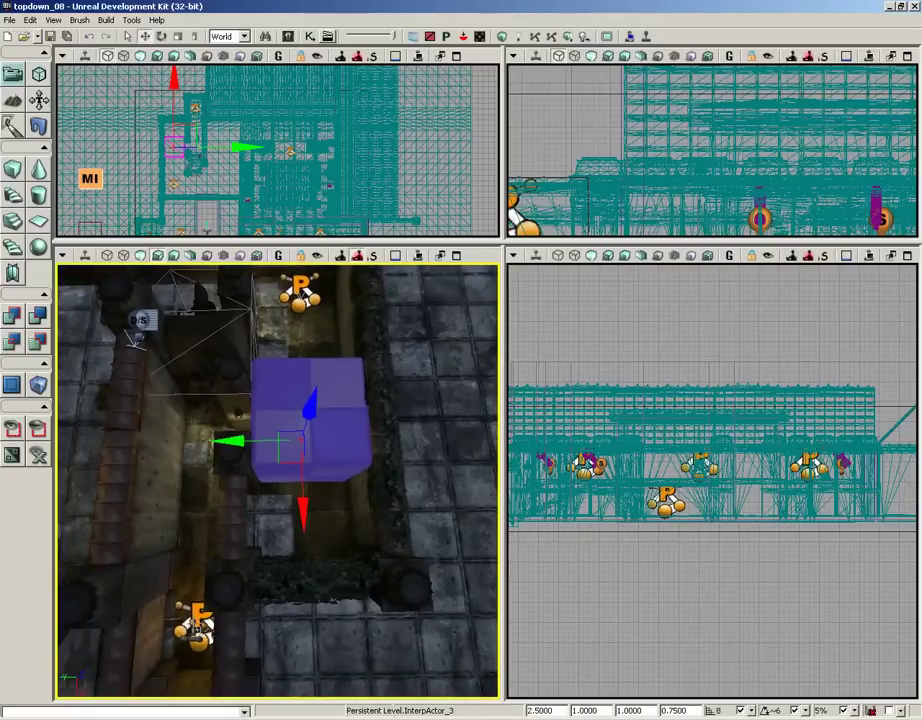
{"action": "left_click", "coordinate": [197, 620]}
{"action": "right_click_drag", "start_coordinate": [330, 525], "coordinate": [329, 548]}
{"action": "left_click_drag", "start_coordinate": [329, 548], "coordinate": [355, 415]}
{"action": "left_click", "coordinate": [321, 402]}
{"action": "right_click_drag", "start_coordinate": [355, 415], "coordinate": [354, 506]}
{"action": "mouse_move", "coordinate": [306, 540]}
{"action": "left_mouse_down"}
{"action": "mouse_move", "coordinate": [300, 510]}
{"action": "mouse_move", "coordinate": [292, 617]}
{"action": "mouse_move", "coordinate": [290, 513]}
{"action": "mouse_move", "coordinate": [300, 539]}
{"action": "left_mouse_up"}
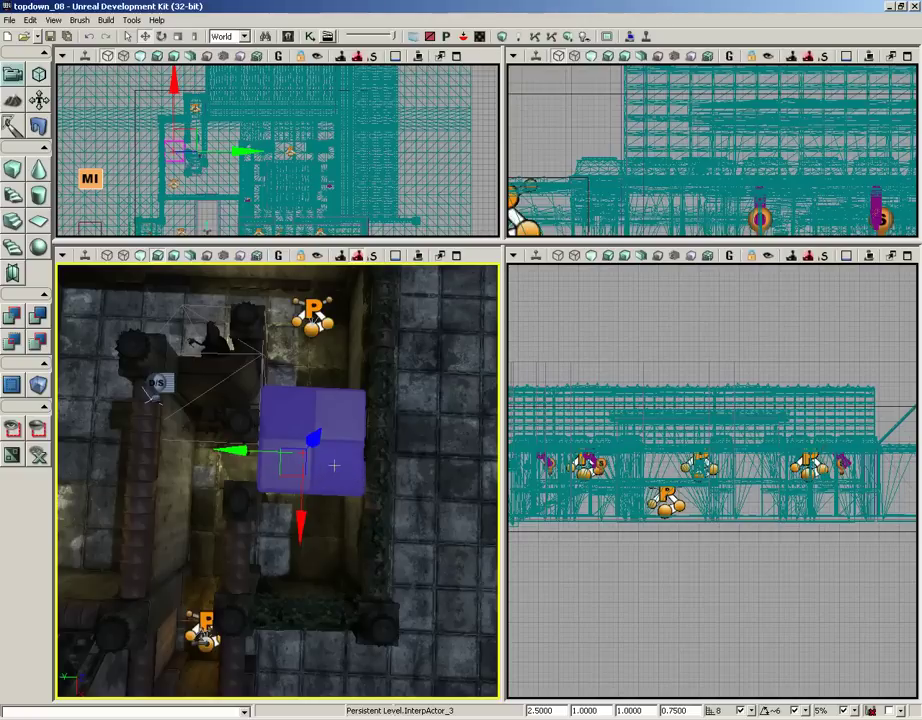
Step: Apply the M_Block_Movers material from the topdown_test Materials group to the block
{"action": "left_click", "coordinate": [288, 37]}
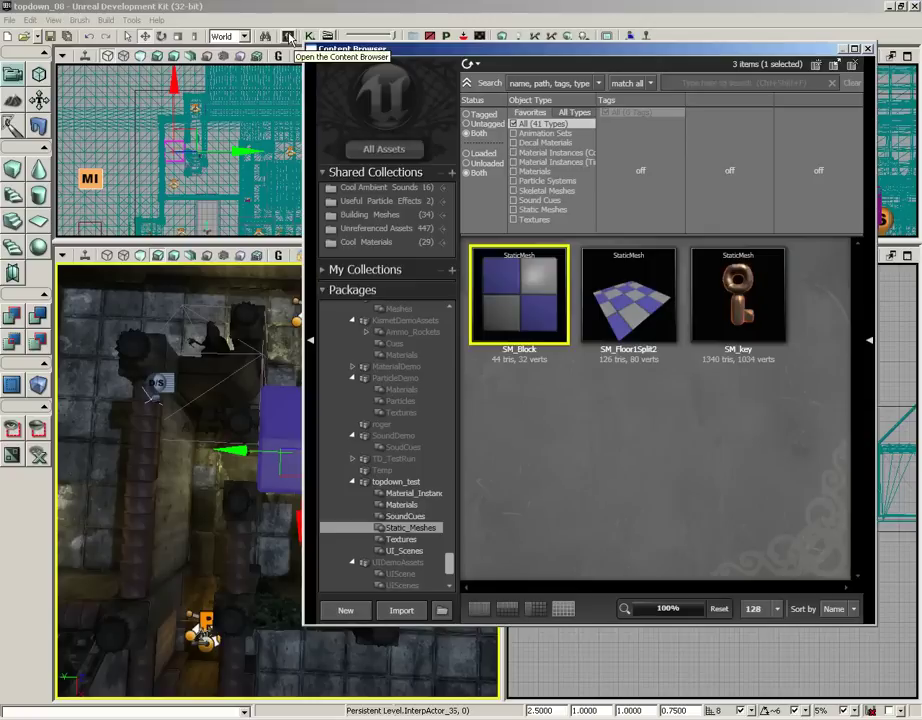
{"action": "left_click", "coordinate": [405, 516]}
{"action": "left_click", "coordinate": [402, 504]}
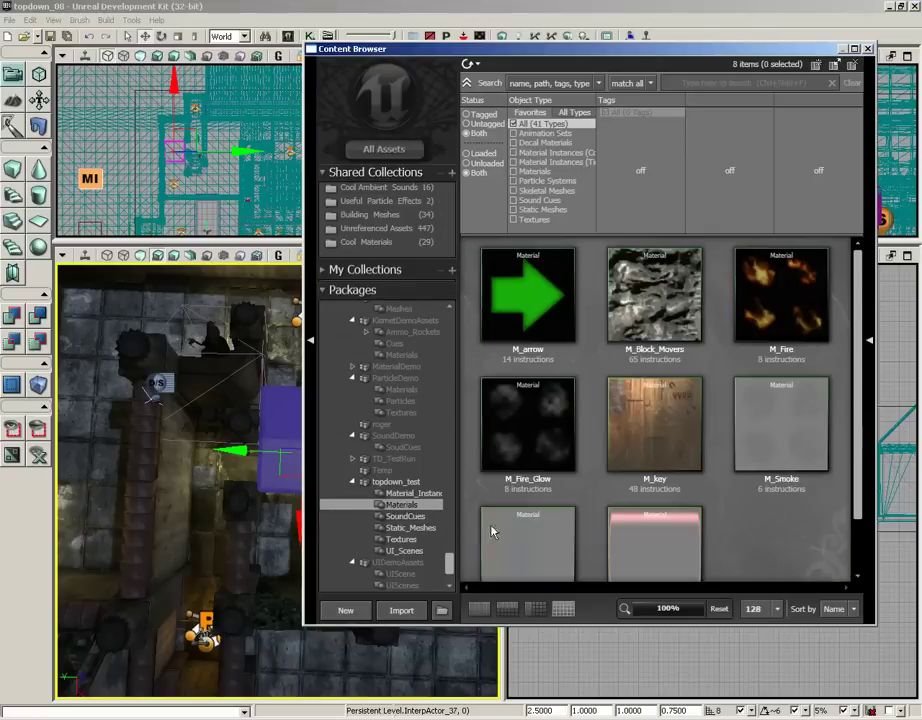
{"action": "mouse_move", "coordinate": [661, 284]}
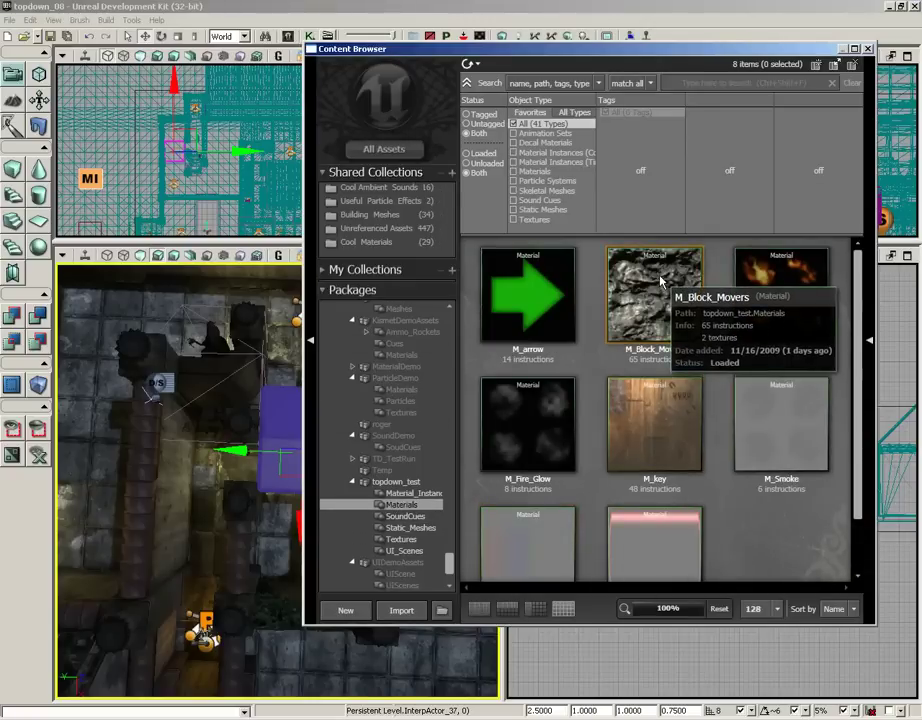
{"action": "left_click_drag", "start_coordinate": [393, 48], "coordinate": [530, 46]}
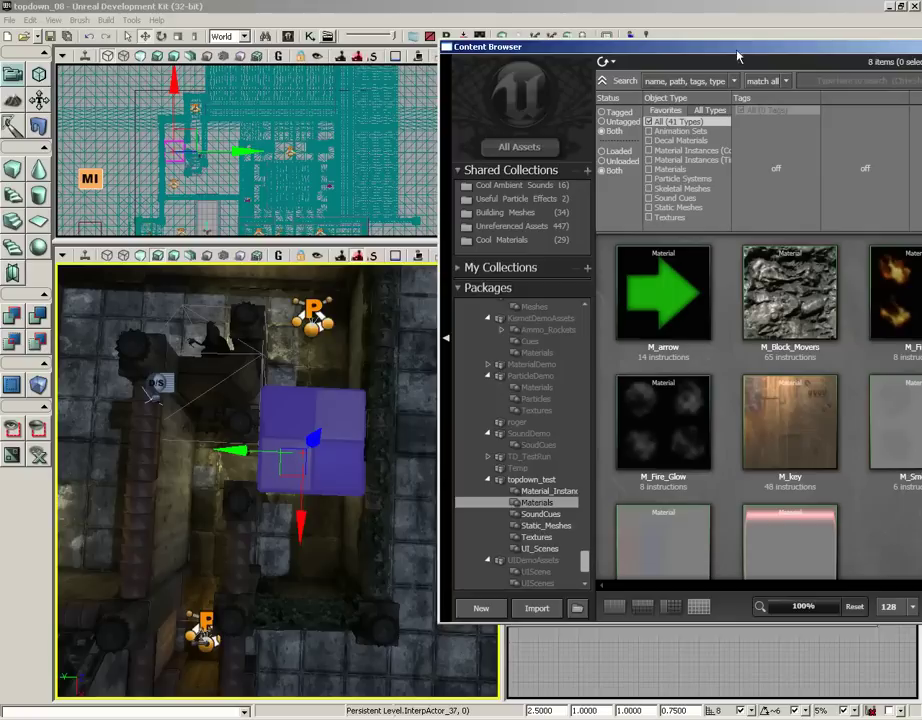
{"action": "left_click", "coordinate": [806, 300]}
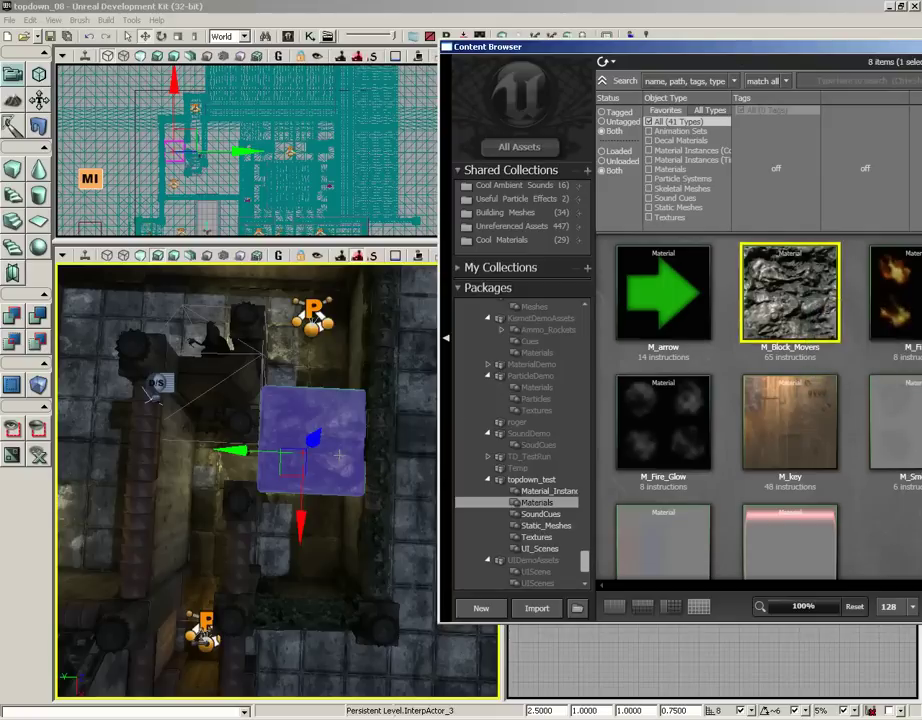
Step: Deselect the block and turn on realtime rendering in the perspective viewport to preview its material, closing the Content Browser
{"action": "left_click", "coordinate": [408, 543]}
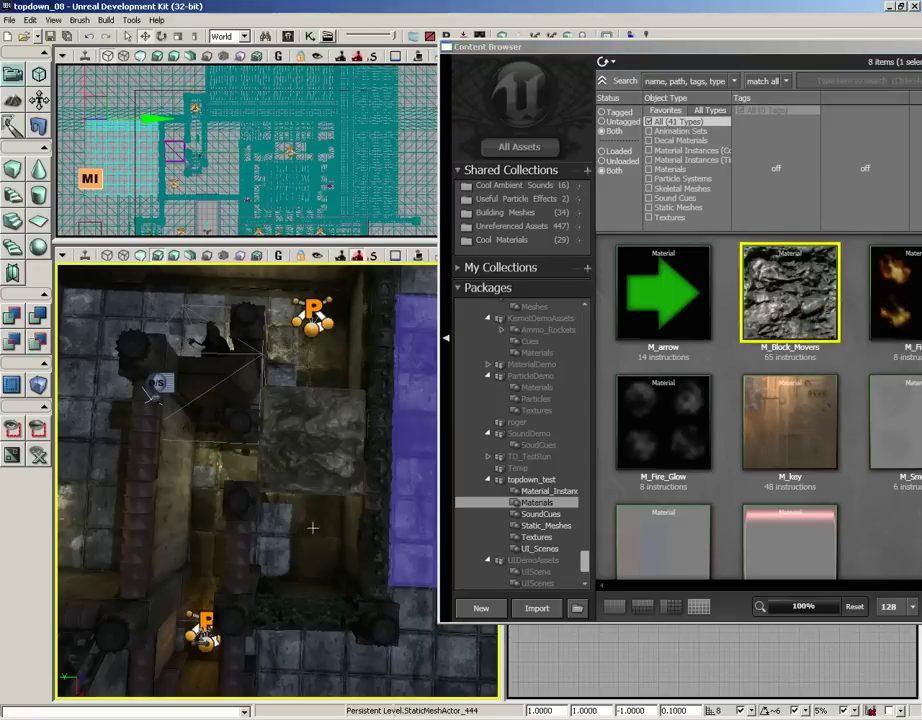
{"action": "left_click", "coordinate": [85, 256]}
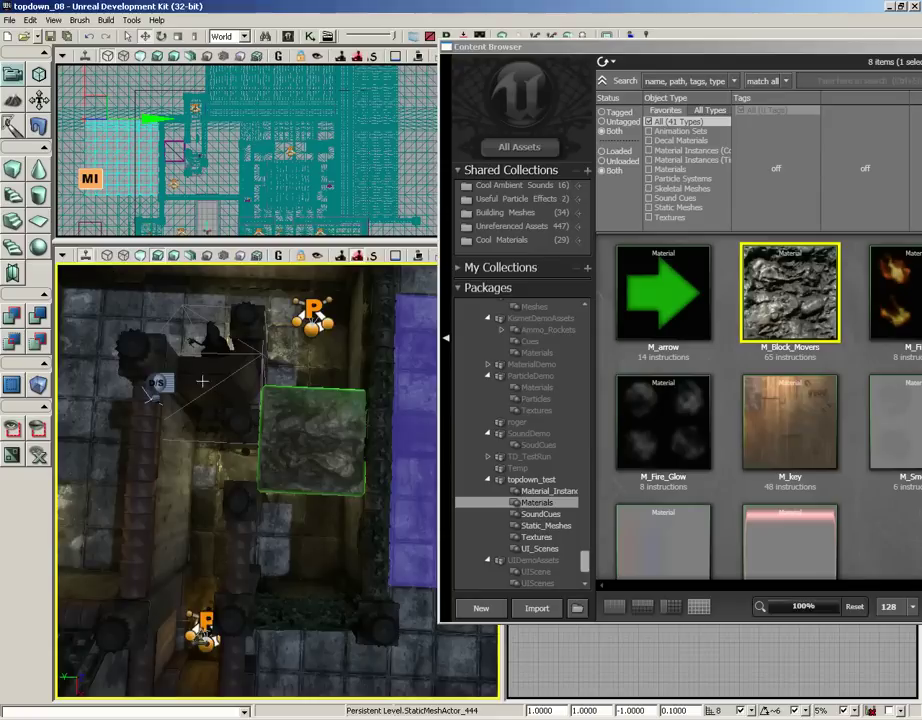
{"action": "right_click_drag", "start_coordinate": [326, 452], "coordinate": [319, 418]}
{"action": "left_click_drag", "start_coordinate": [316, 455], "coordinate": [313, 514]}
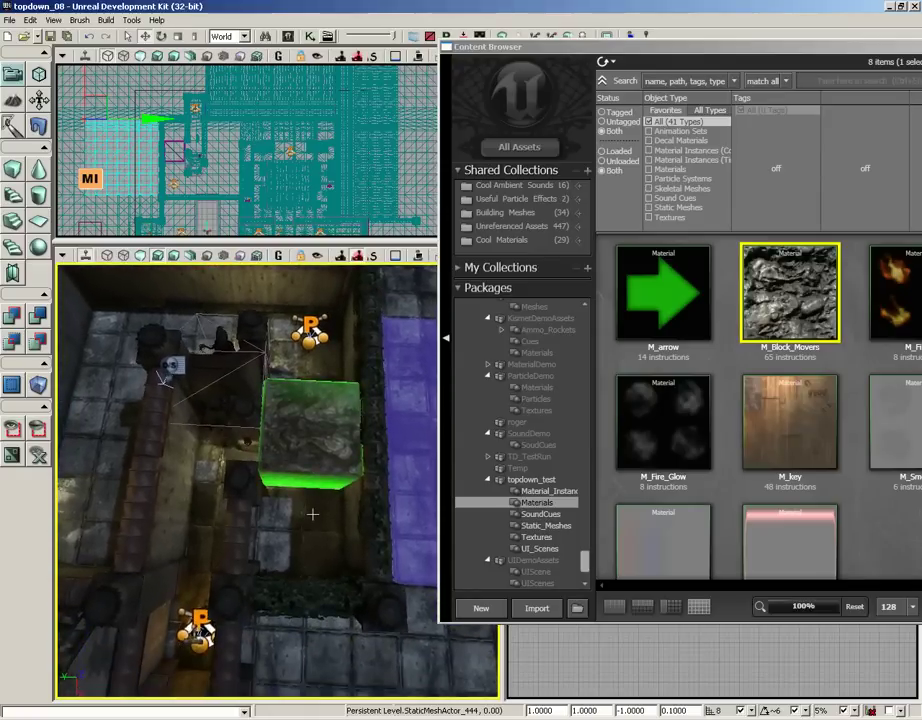
{"action": "left_click_drag", "start_coordinate": [707, 48], "coordinate": [455, 92]}
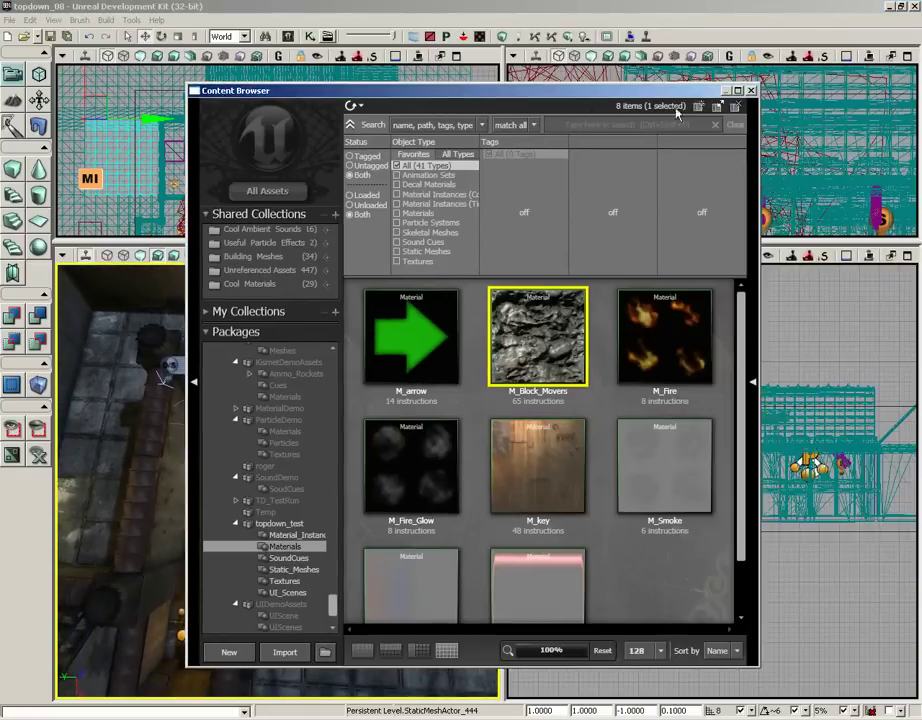
{"action": "left_click", "coordinate": [752, 91]}
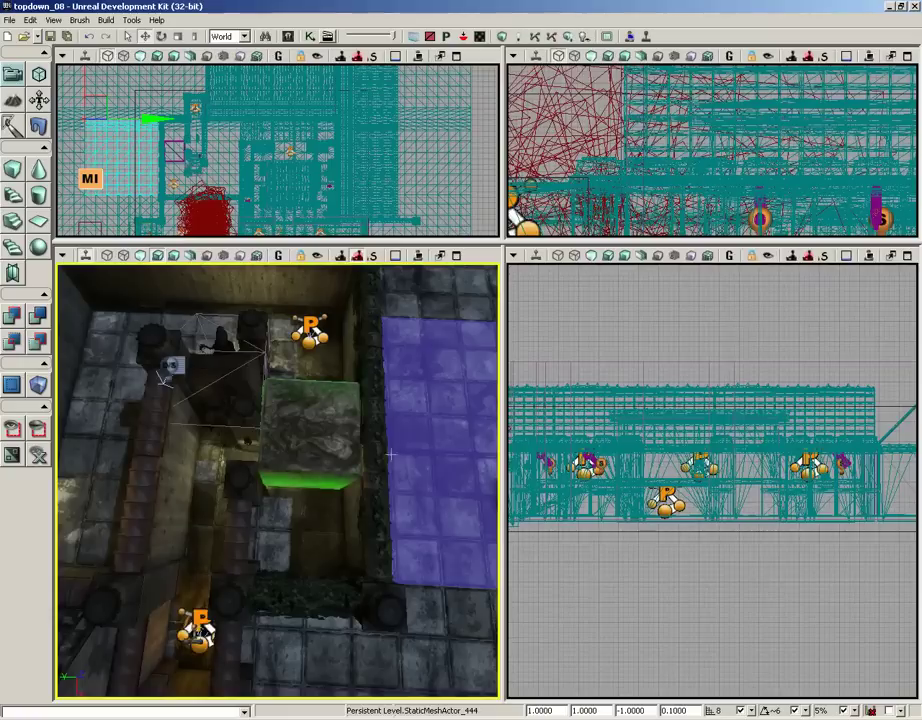
Step: Set the block's Collision Type to COLLIDE_BlockAll in its properties
{"action": "left_click", "coordinate": [298, 420]}
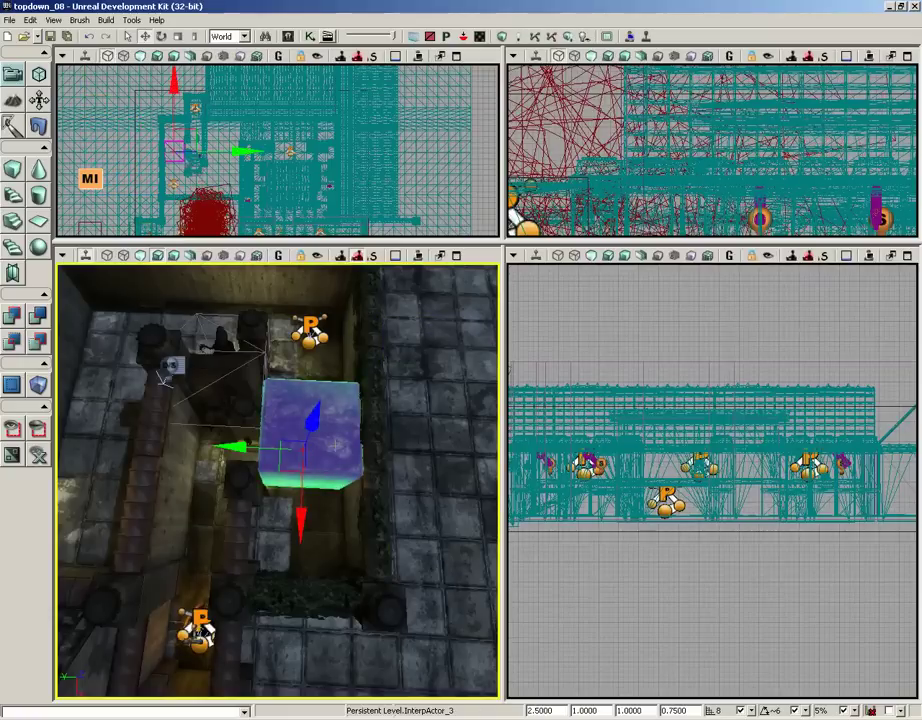
{"action": "key", "text": "F4"}
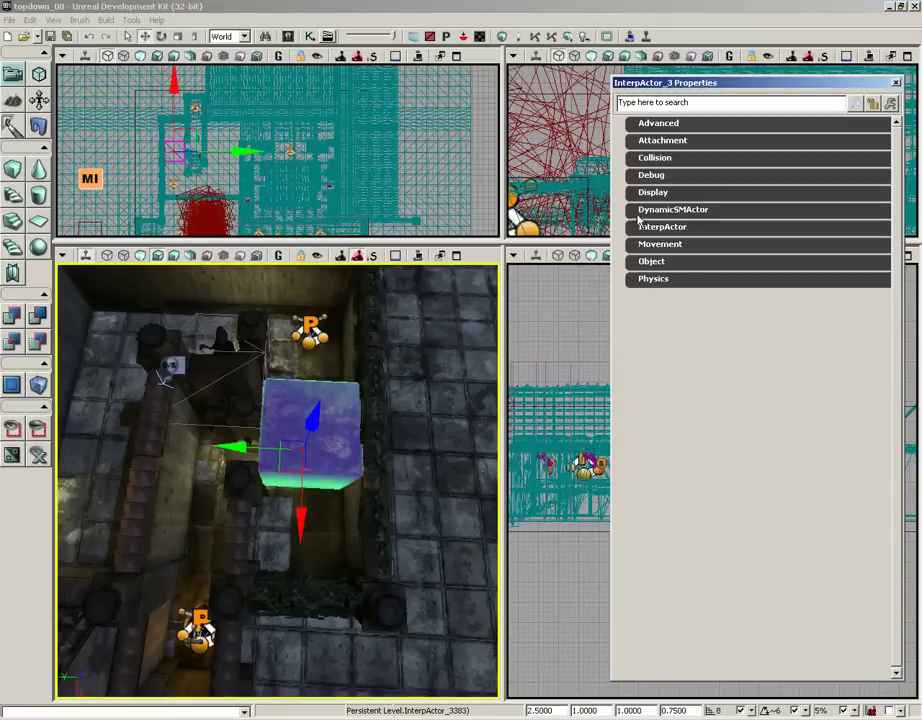
{"action": "left_click", "coordinate": [648, 159]}
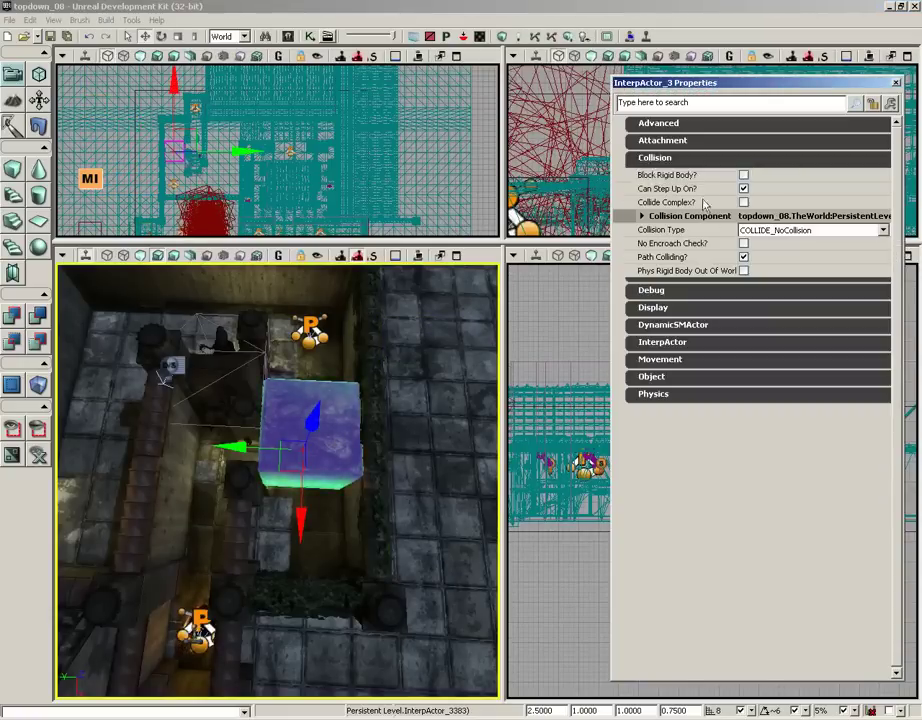
{"action": "left_click", "coordinate": [767, 232]}
{"action": "left_click", "coordinate": [771, 262]}
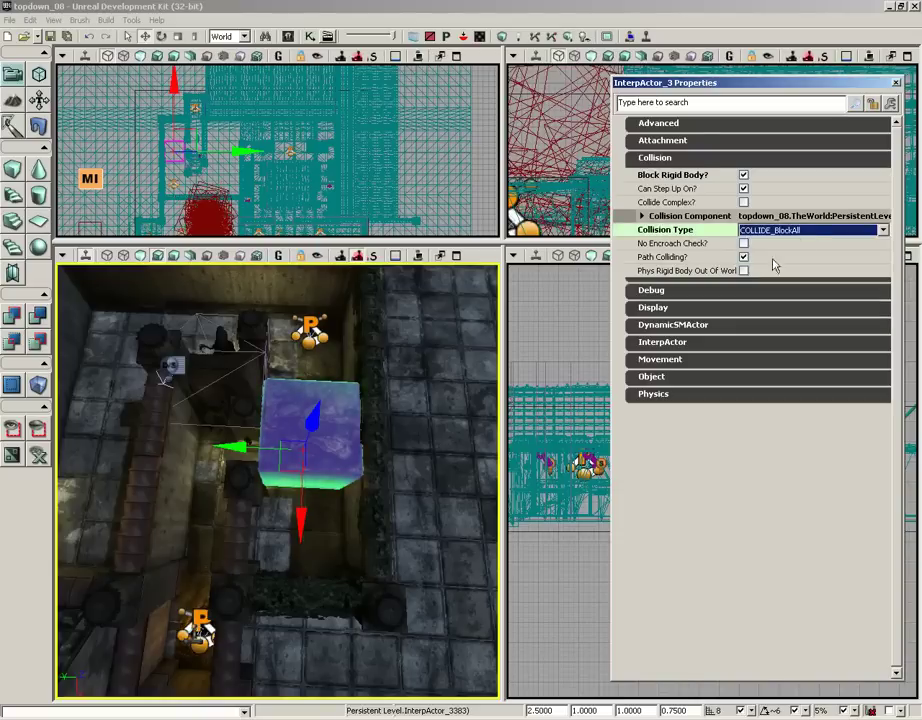
{"action": "left_click", "coordinate": [895, 83]}
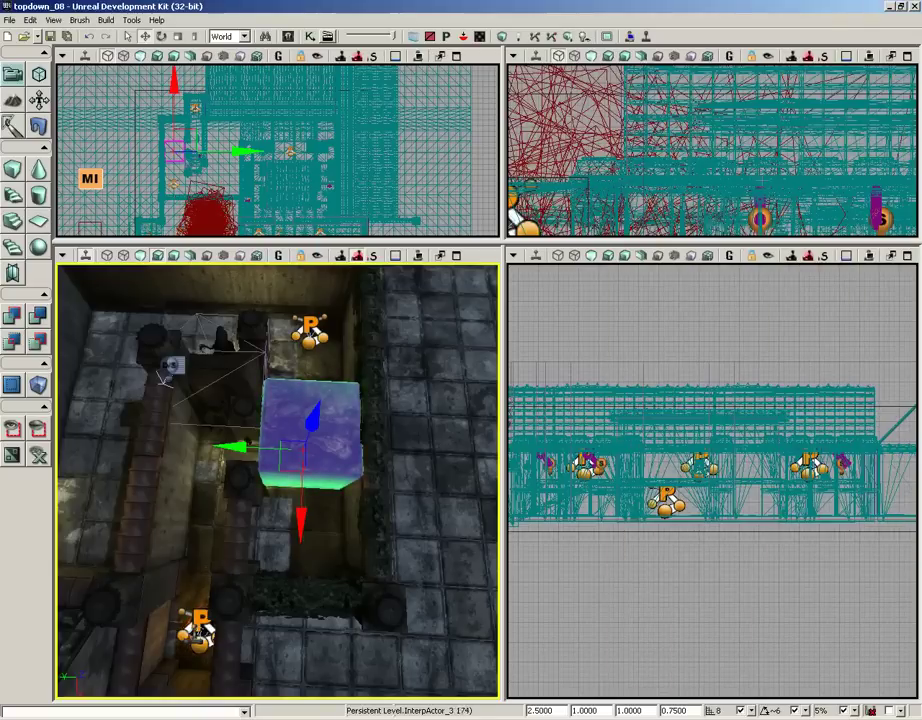
Step: Scale the builder brush around the block up uniformly so it extends past the block's sides
{"action": "right_click_drag", "start_coordinate": [372, 440], "coordinate": [366, 439]}
{"action": "left_click_drag", "start_coordinate": [366, 439], "coordinate": [366, 392]}
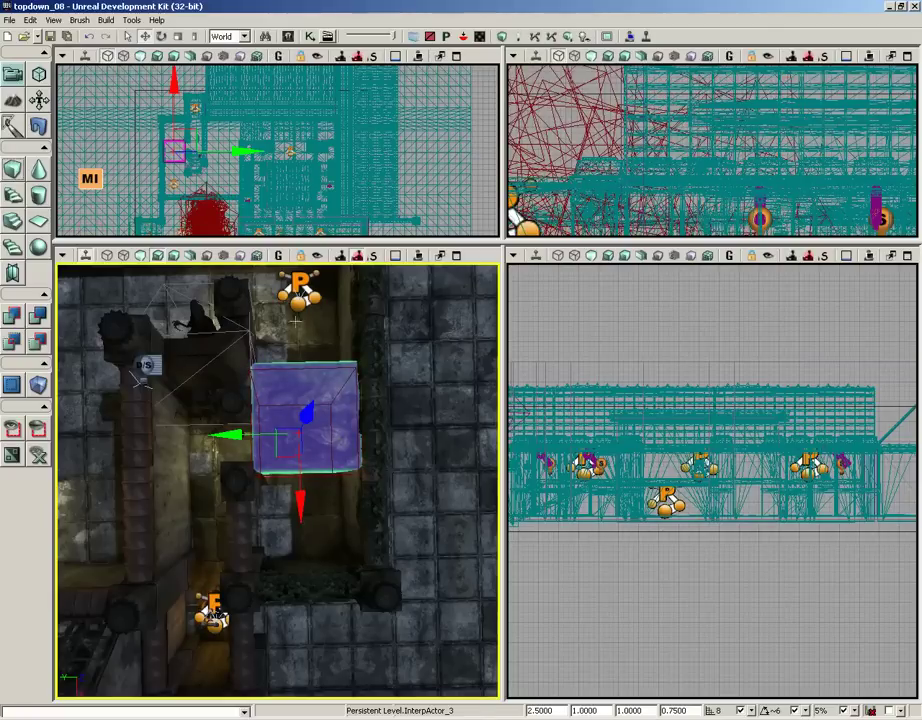
{"action": "scroll", "coordinate": [206, 144], "scroll_direction": "up", "scroll_amount": 6}
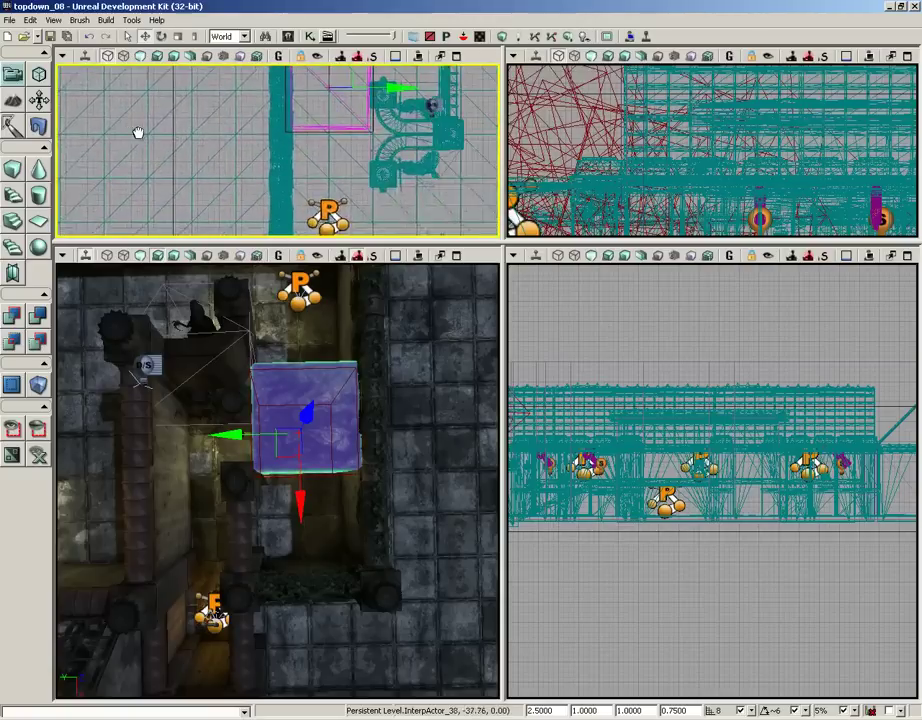
{"action": "scroll", "coordinate": [138, 132], "scroll_direction": "up", "scroll_amount": 2}
{"action": "left_click", "coordinate": [280, 118]}
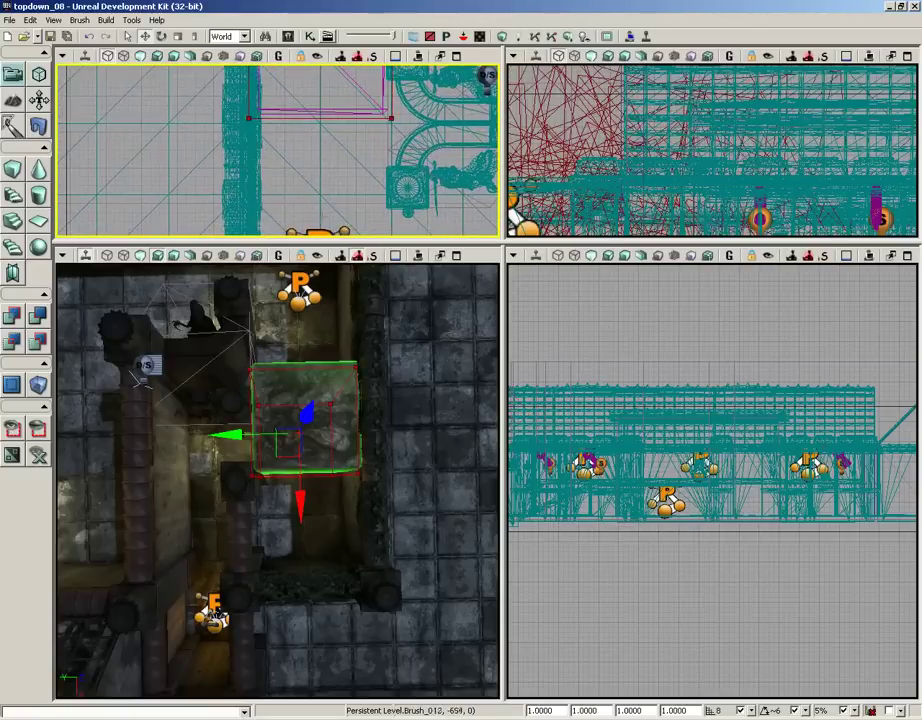
{"action": "mouse_move", "coordinate": [387, 428]}
{"action": "right_mouse_down"}
{"action": "mouse_move", "coordinate": [409, 441]}
{"action": "mouse_move", "coordinate": [403, 424]}
{"action": "mouse_move", "coordinate": [401, 485]}
{"action": "right_mouse_up"}
{"action": "mouse_move", "coordinate": [401, 485]}
{"action": "left_mouse_down"}
{"action": "mouse_move", "coordinate": [401, 537]}
{"action": "mouse_move", "coordinate": [399, 471]}
{"action": "left_mouse_up"}
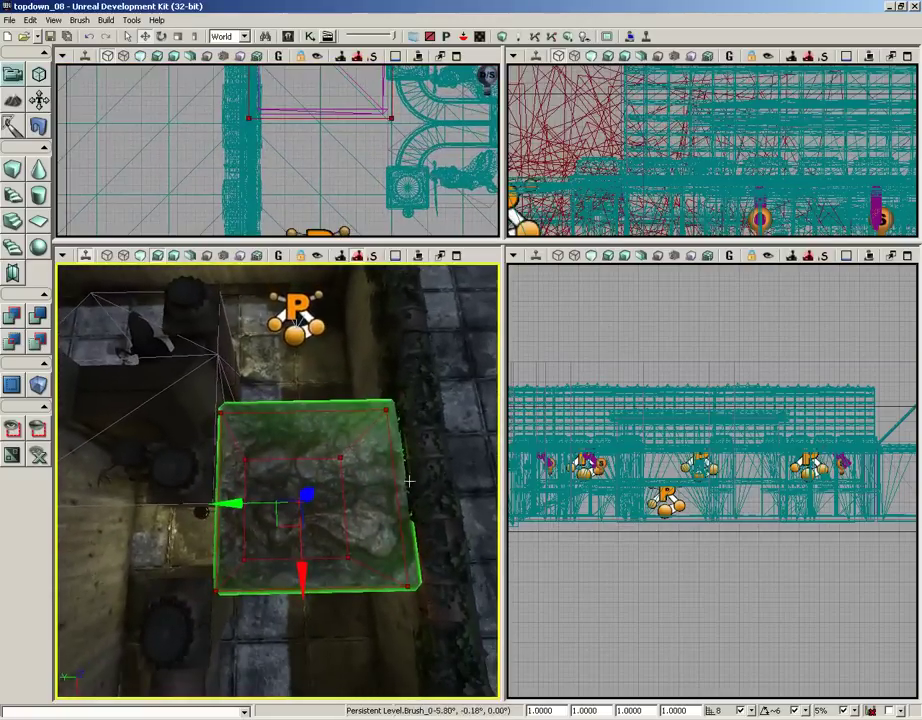
{"action": "key", "text": "space"}
{"action": "key", "text": "space"}
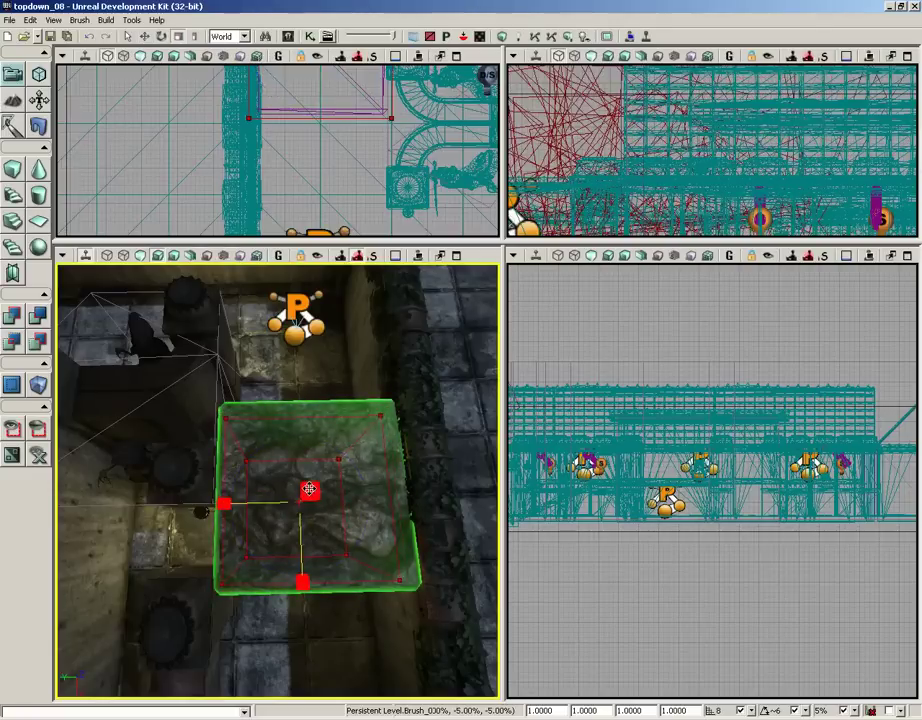
{"action": "left_click_drag", "start_coordinate": [309, 500], "coordinate": [308, 506]}
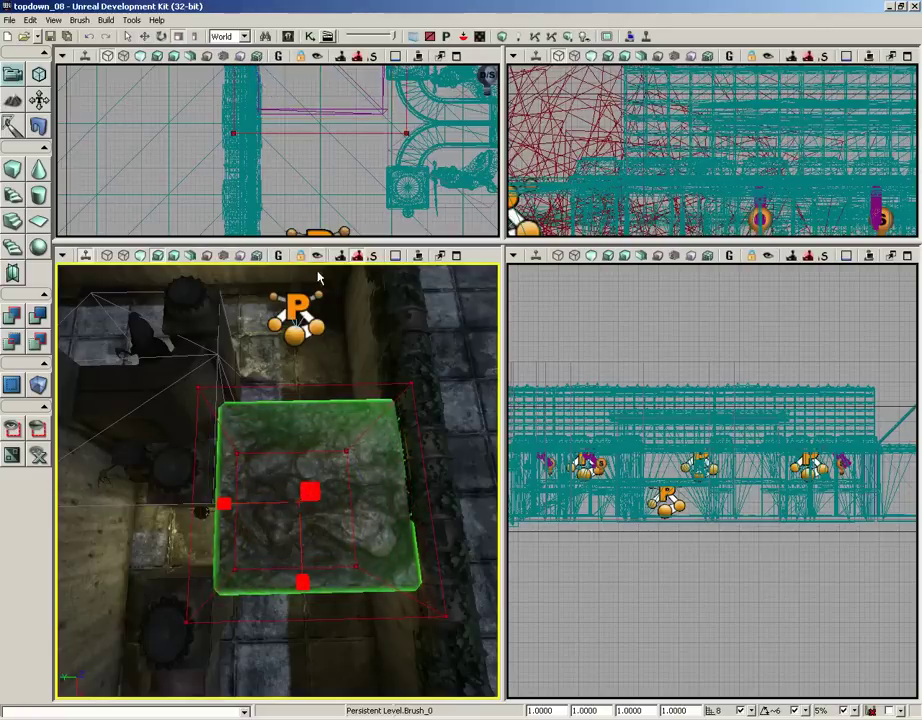
Step: Move the builder brush upward along Z so it better covers the block's height
{"action": "mouse_move", "coordinate": [388, 109]}
{"action": "right_mouse_down"}
{"action": "mouse_move", "coordinate": [377, 170]}
{"action": "mouse_move", "coordinate": [334, 203]}
{"action": "right_mouse_up"}
{"action": "right_click_drag", "start_coordinate": [388, 112], "coordinate": [396, 141]}
{"action": "mouse_move", "coordinate": [419, 411]}
{"action": "right_mouse_down"}
{"action": "mouse_move", "coordinate": [501, 281]}
{"action": "mouse_move", "coordinate": [488, 521]}
{"action": "mouse_move", "coordinate": [482, 467]}
{"action": "mouse_move", "coordinate": [417, 380]}
{"action": "mouse_move", "coordinate": [416, 364]}
{"action": "mouse_move", "coordinate": [409, 416]}
{"action": "right_mouse_up"}
{"action": "key", "text": "space"}
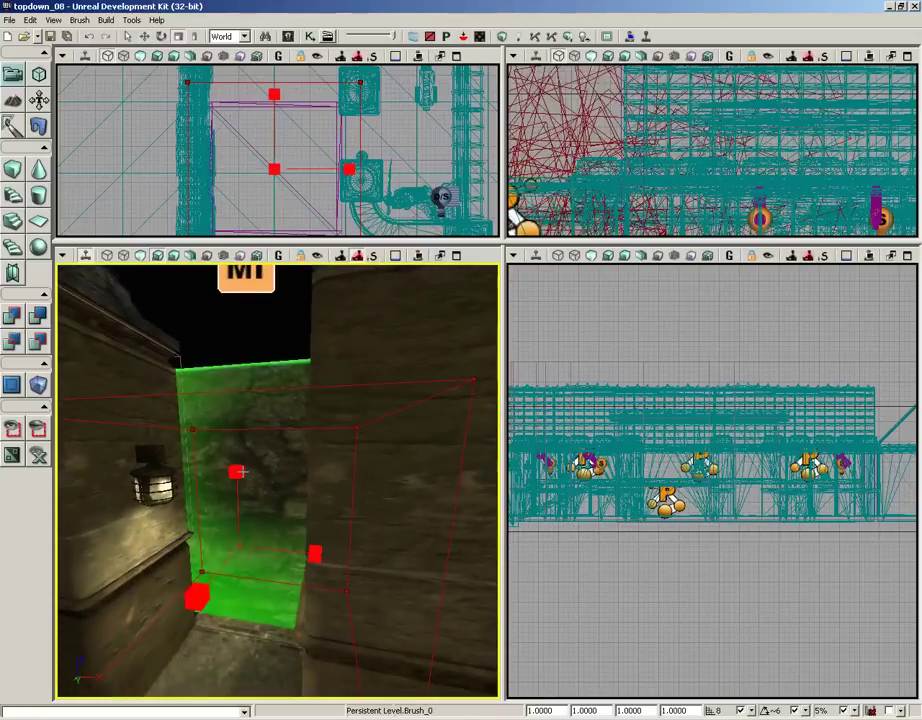
{"action": "left_click_drag", "start_coordinate": [237, 469], "coordinate": [238, 458]}
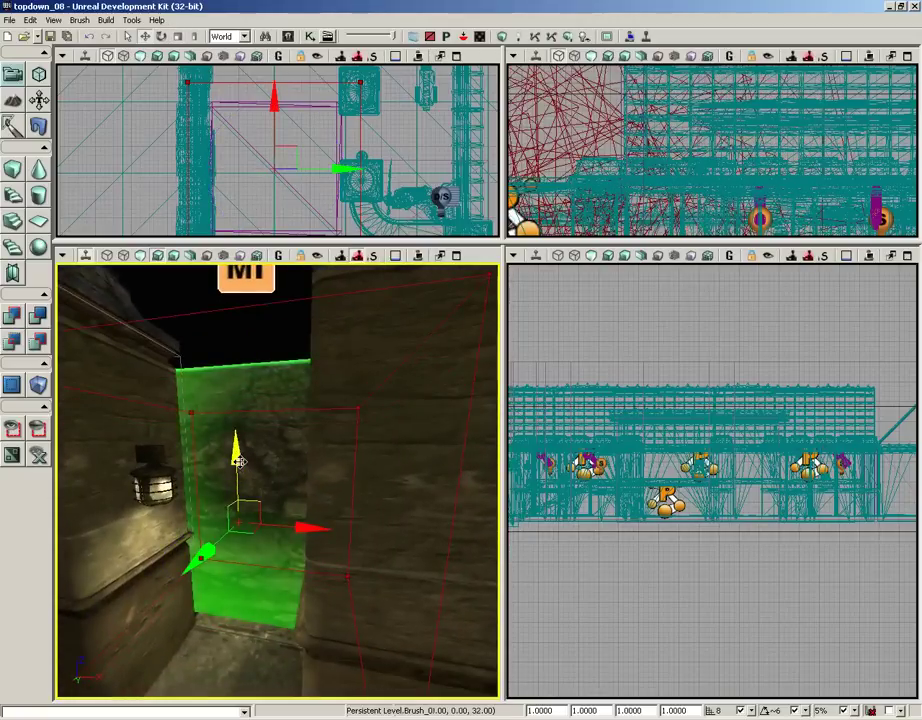
{"action": "left_click_drag", "start_coordinate": [288, 430], "coordinate": [288, 418]}
{"action": "mouse_move", "coordinate": [288, 418]}
{"action": "right_mouse_down"}
{"action": "mouse_move", "coordinate": [286, 336]}
{"action": "mouse_move", "coordinate": [189, 356]}
{"action": "mouse_move", "coordinate": [172, 302]}
{"action": "mouse_move", "coordinate": [265, 560]}
{"action": "mouse_move", "coordinate": [268, 576]}
{"action": "mouse_move", "coordinate": [232, 580]}
{"action": "right_mouse_up"}
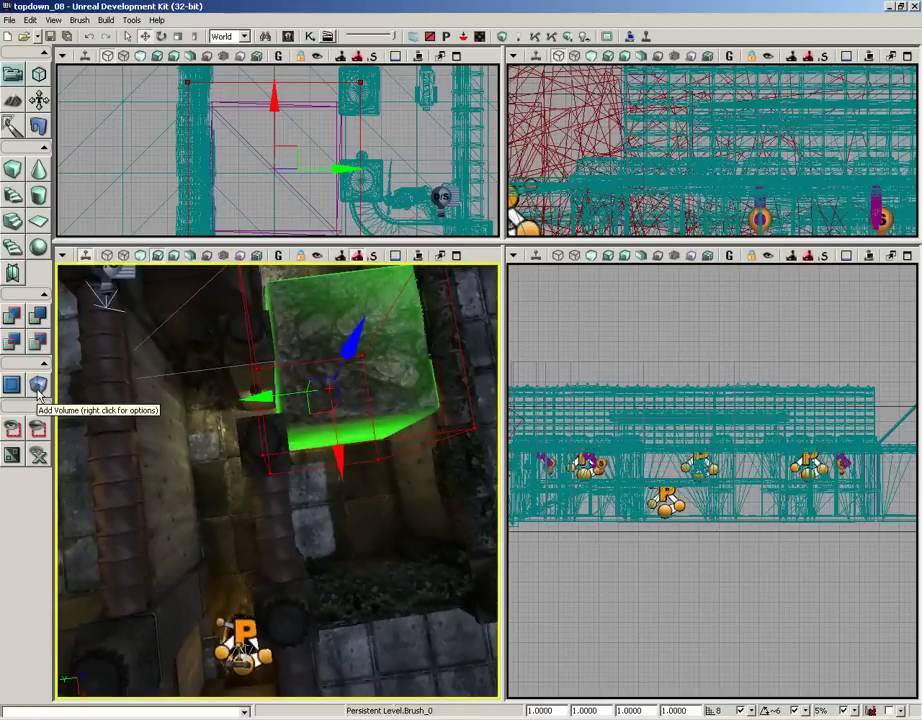
Step: Scale the builder brush down slightly so its edges sit closer around the block
{"action": "scroll", "coordinate": [388, 116], "scroll_direction": "up", "scroll_amount": 3}
{"action": "scroll", "coordinate": [330, 167], "scroll_direction": "up", "scroll_amount": 3}
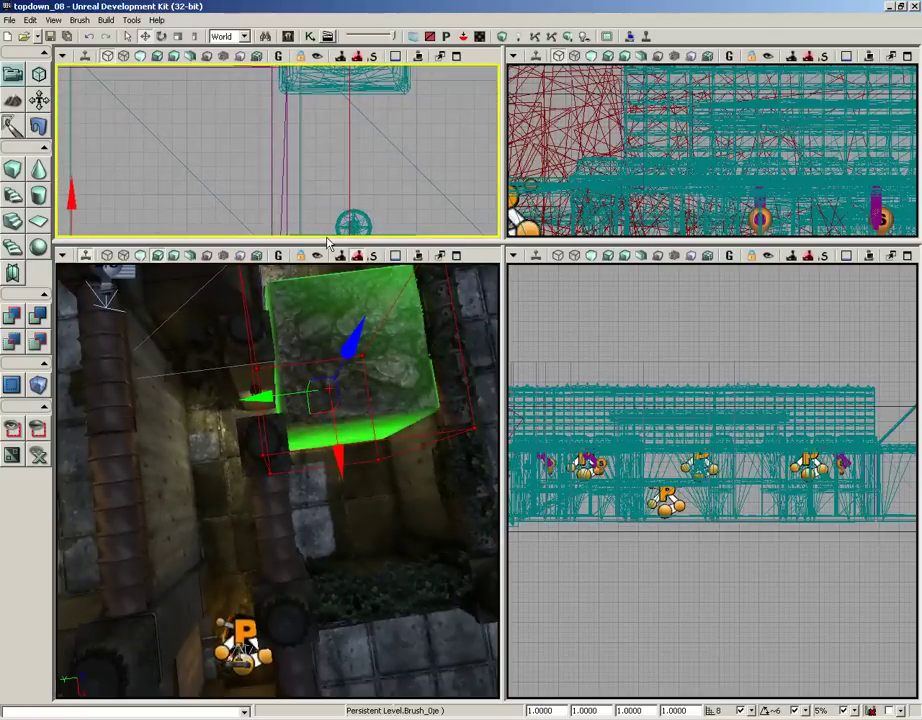
{"action": "scroll", "coordinate": [321, 156], "scroll_direction": "down", "scroll_amount": 3}
{"action": "right_click_drag", "start_coordinate": [319, 160], "coordinate": [348, 136]}
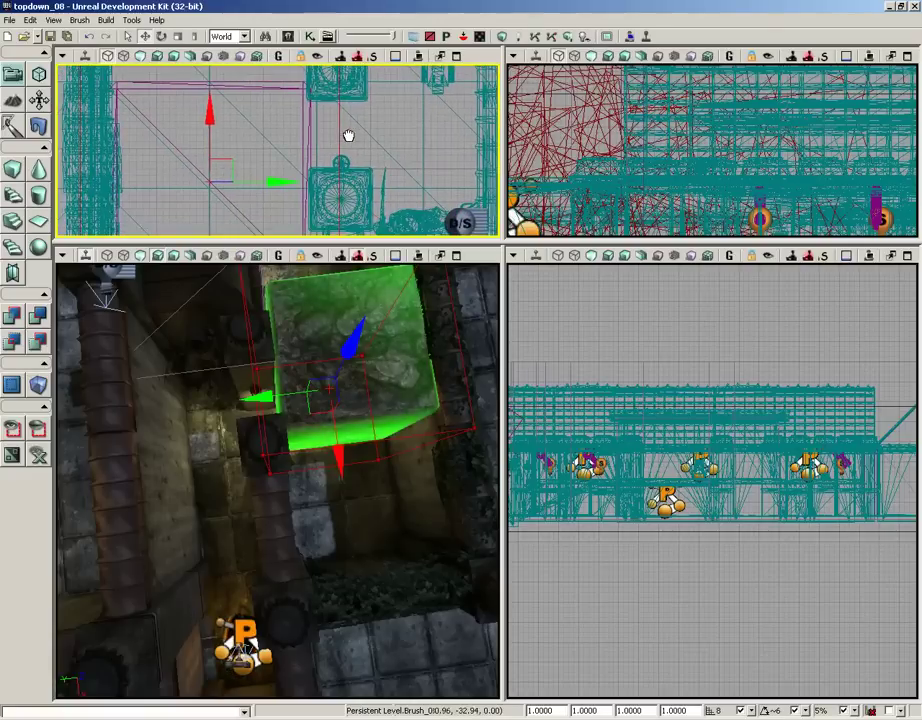
{"action": "key", "text": "space"}
{"action": "key", "text": "space"}
{"action": "left_click_drag", "start_coordinate": [210, 108], "coordinate": [210, 116]}
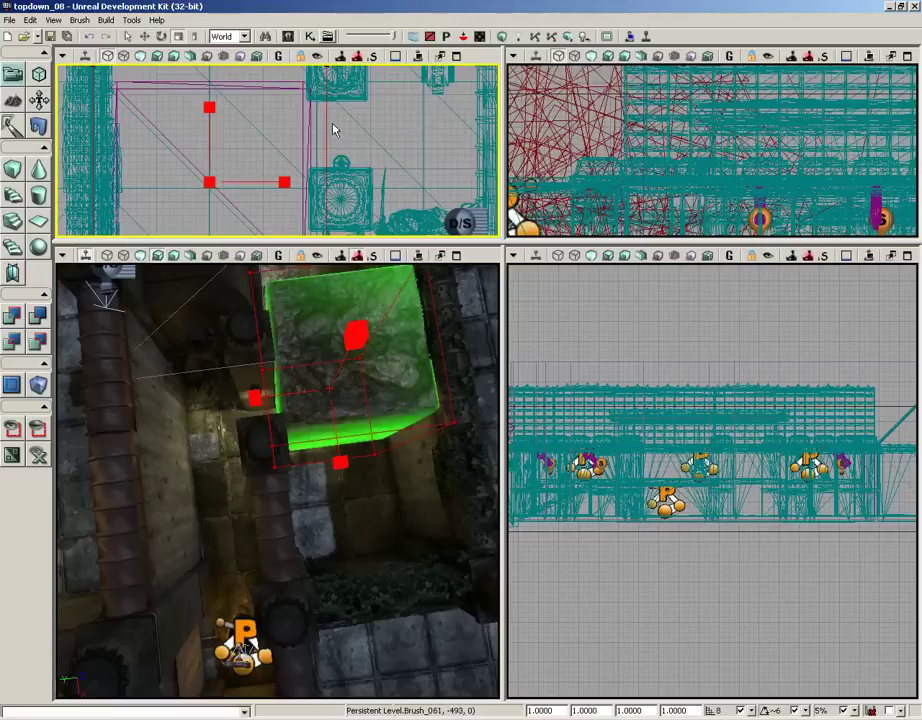
{"action": "left_click_drag", "start_coordinate": [367, 118], "coordinate": [292, 152]}
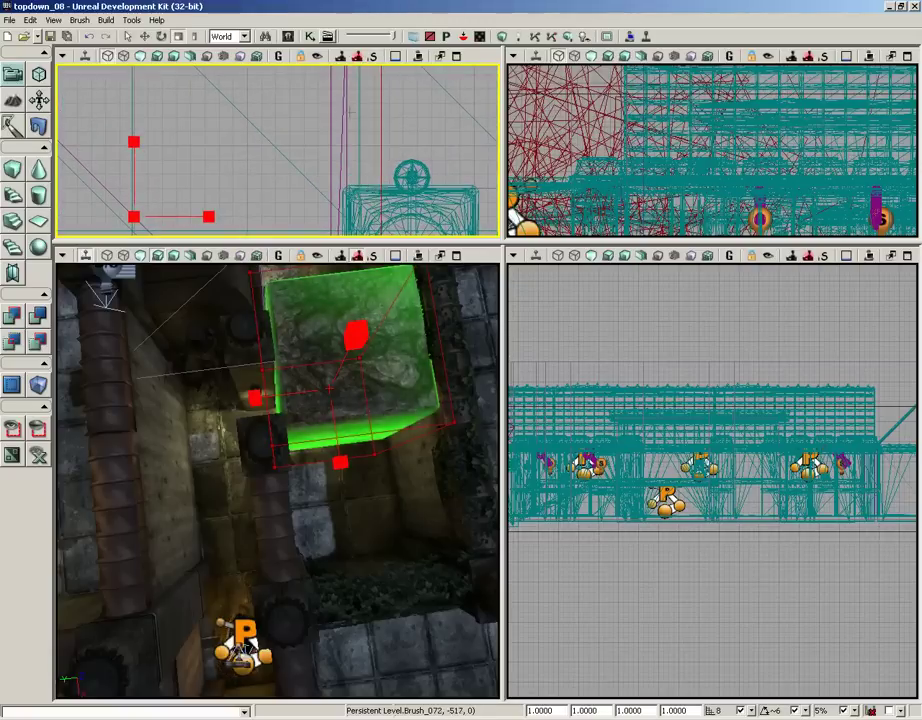
{"action": "left_click", "coordinate": [258, 80]}
{"action": "left_click_drag", "start_coordinate": [365, 119], "coordinate": [453, 78]}
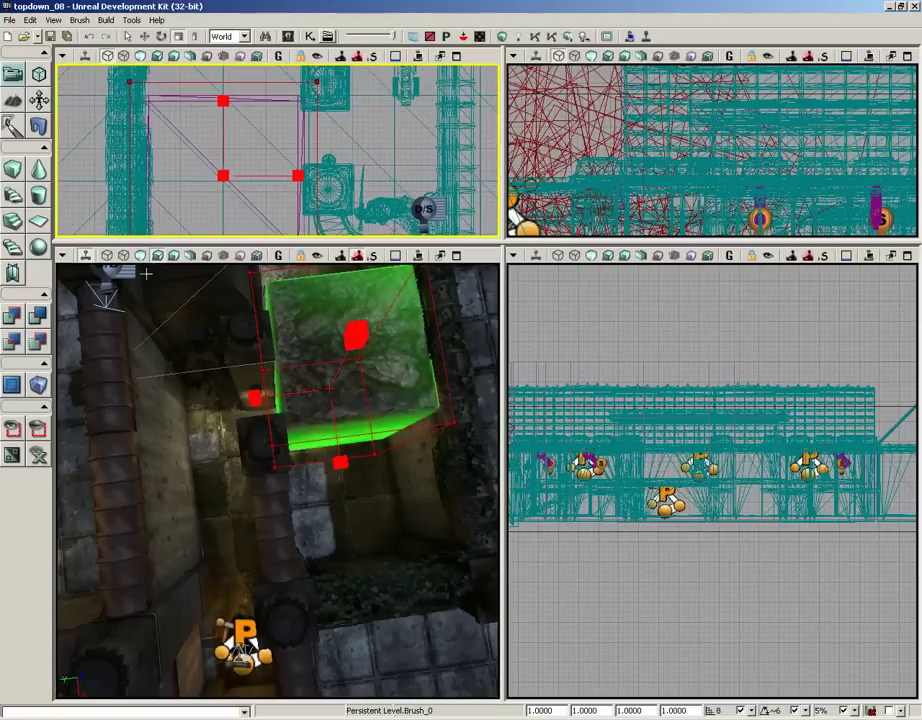
Step: Add a DynamicTriggerVolume from the builder brush and move the brush aside along Y, away from the block
{"action": "left_click", "coordinate": [38, 386]}
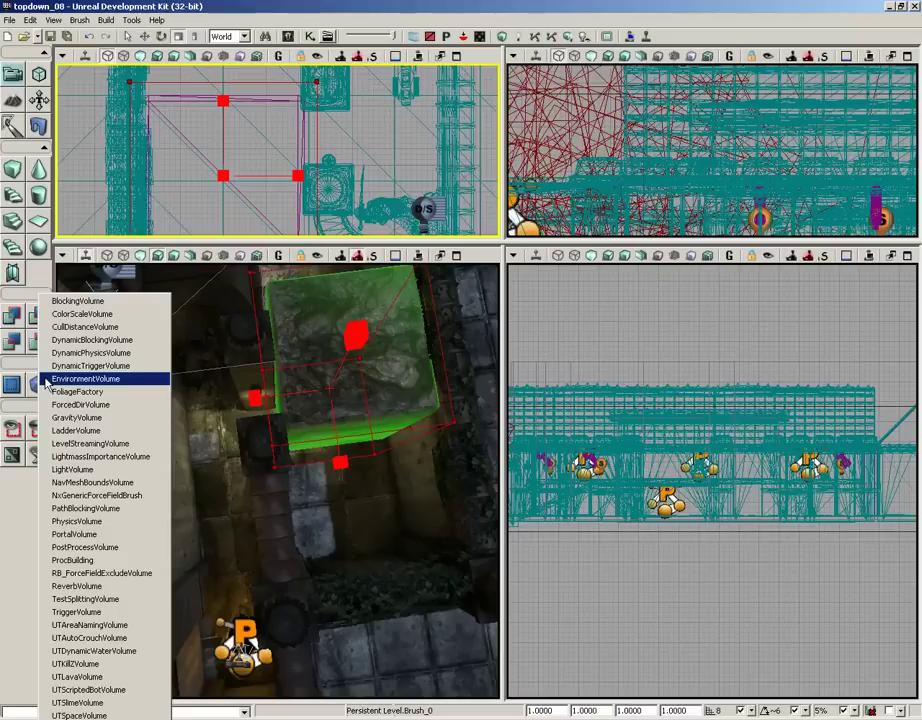
{"action": "left_click", "coordinate": [112, 366]}
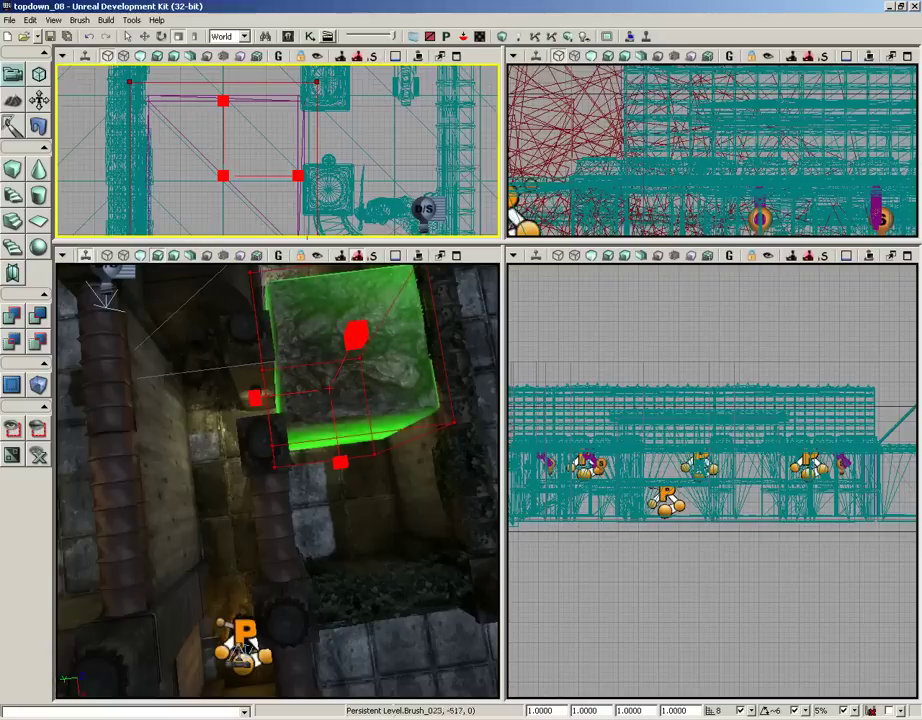
{"action": "scroll", "coordinate": [302, 172], "scroll_direction": "down", "scroll_amount": 5}
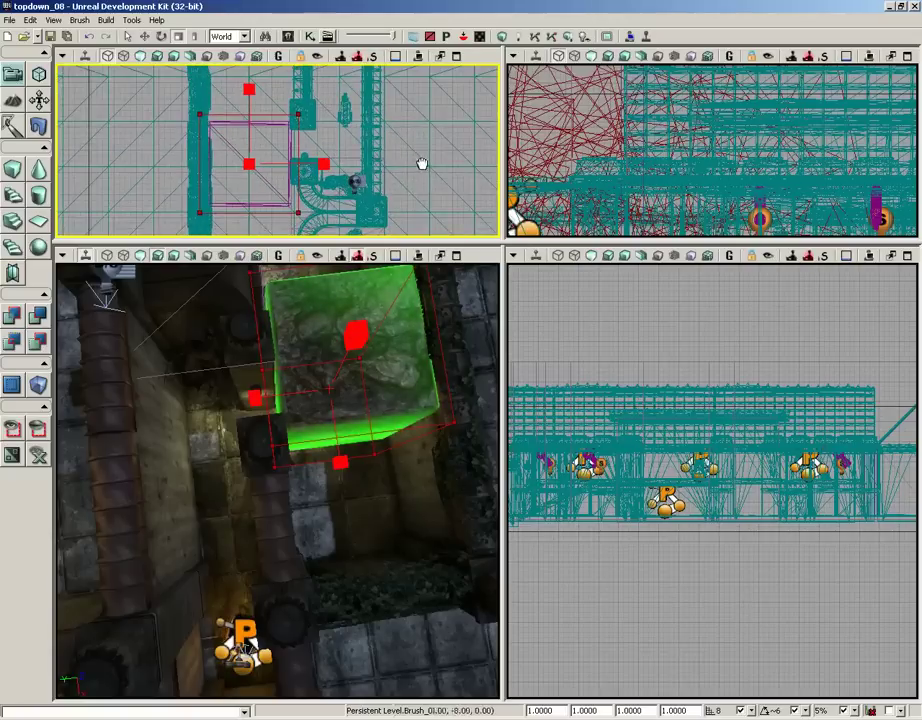
{"action": "left_click_drag", "start_coordinate": [422, 163], "coordinate": [418, 154]}
{"action": "key", "text": "space"}
{"action": "left_click_drag", "start_coordinate": [313, 155], "coordinate": [499, 180]}
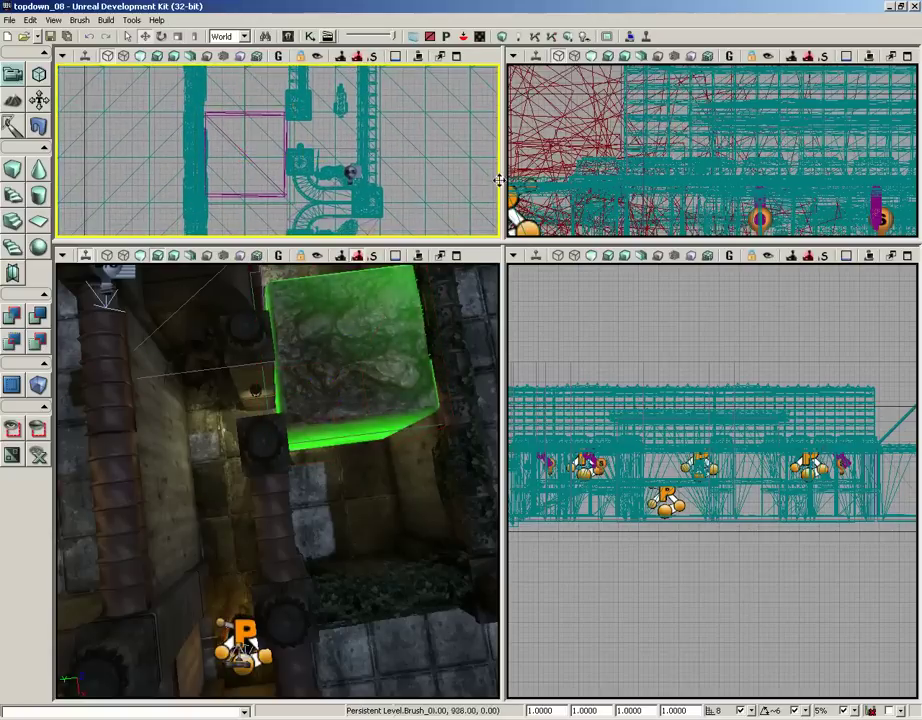
Step: Lock the new DynamicTriggerVolume's properties and set its Attachment Base to the block's InterpActor
{"action": "left_click", "coordinate": [288, 362]}
{"action": "left_click", "coordinate": [268, 387]}
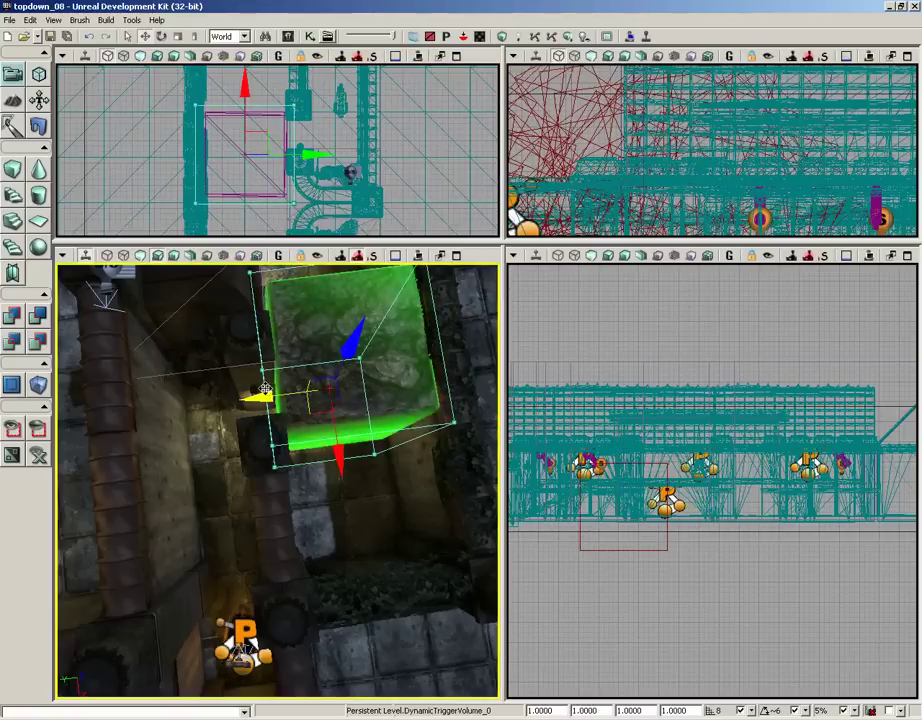
{"action": "right_click_drag", "start_coordinate": [384, 467], "coordinate": [383, 467]}
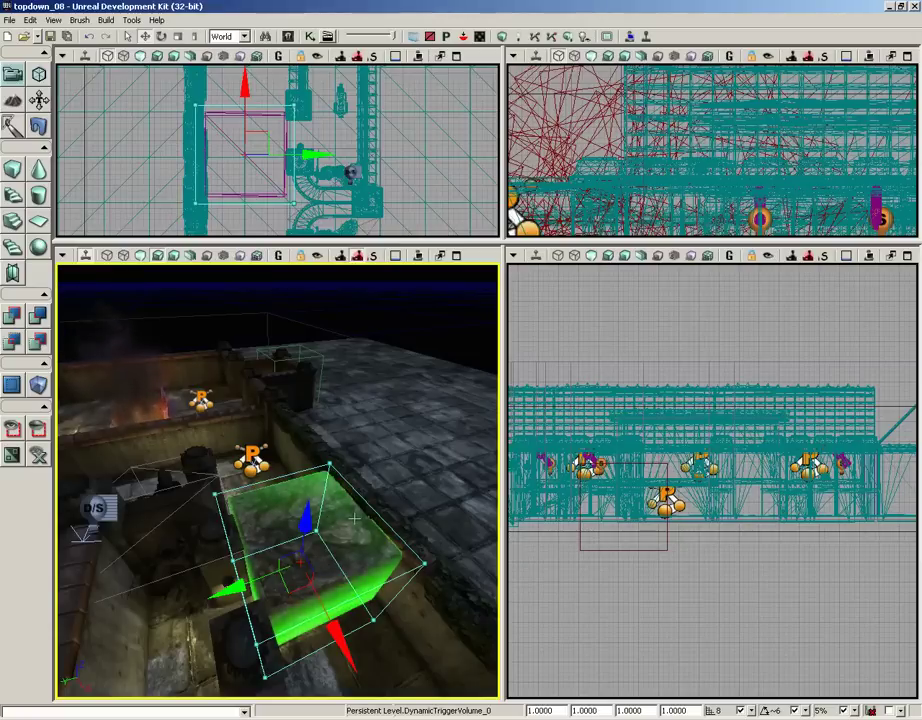
{"action": "double_click", "coordinate": [263, 501]}
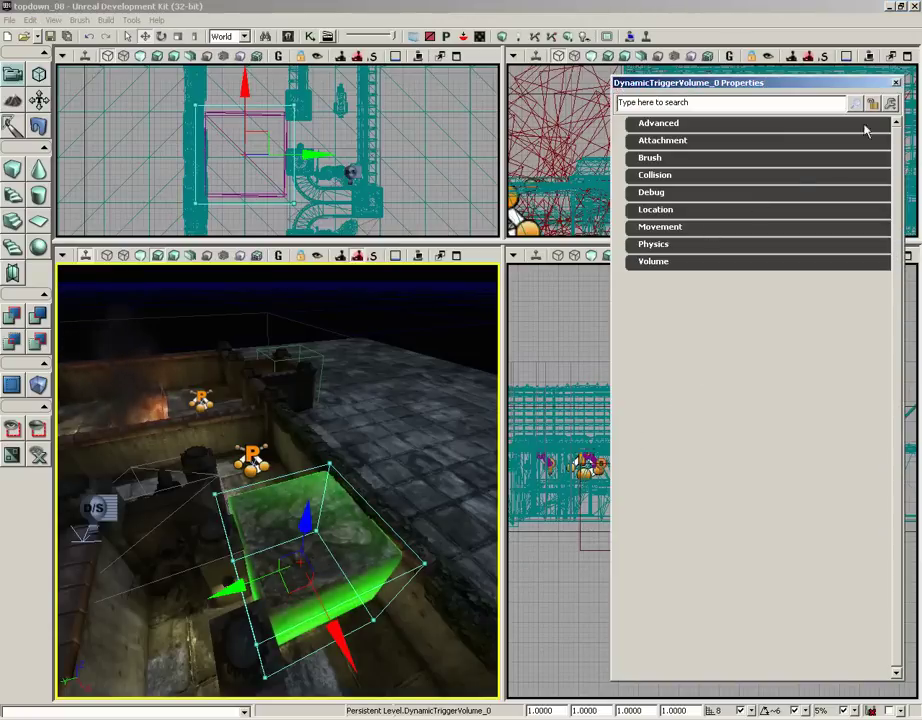
{"action": "left_click", "coordinate": [873, 104]}
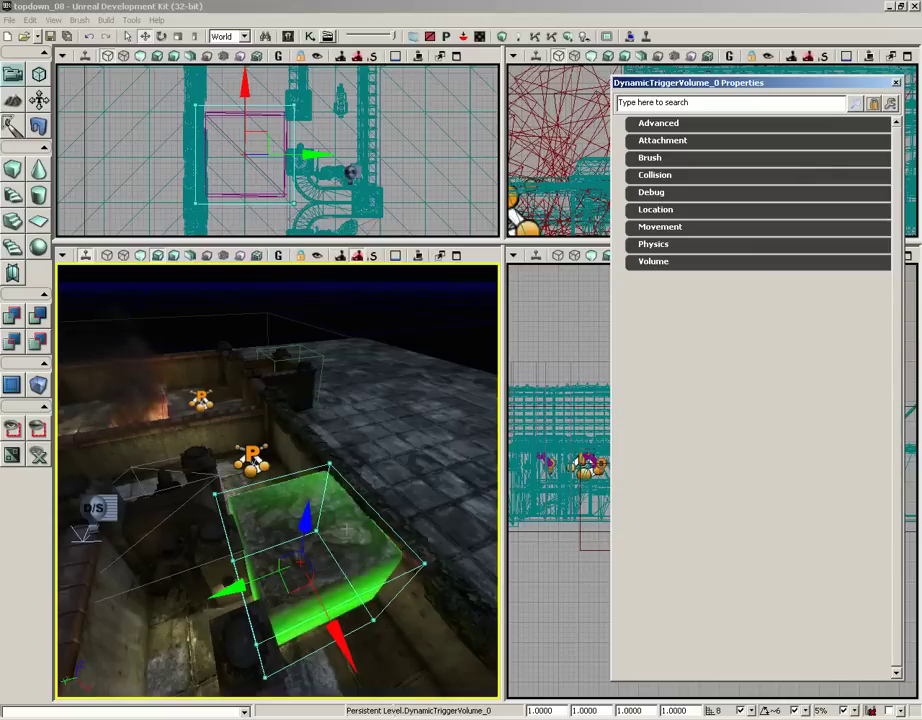
{"action": "left_click", "coordinate": [366, 566]}
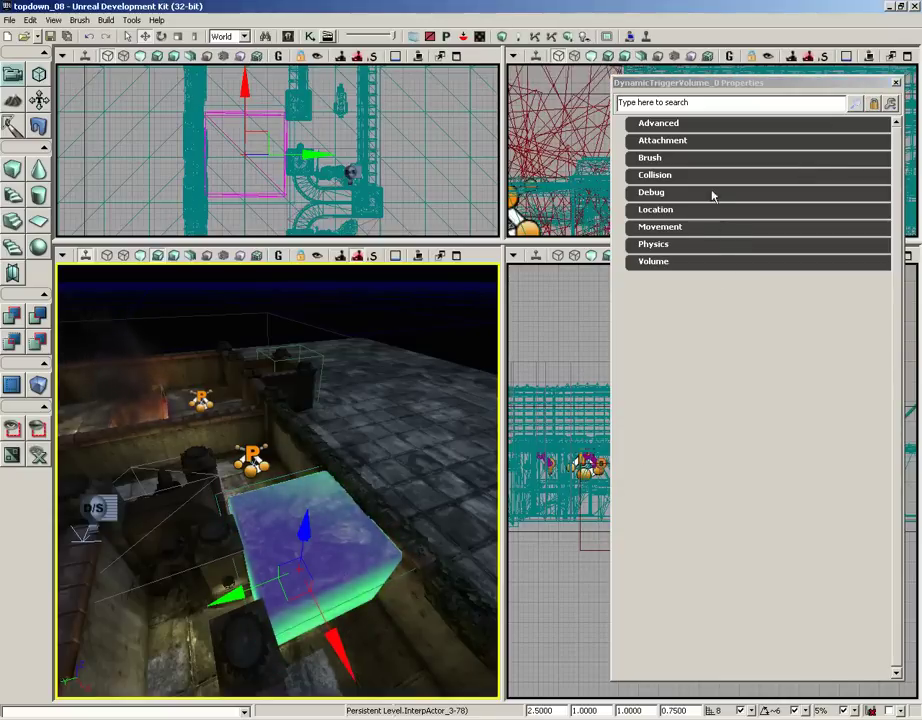
{"action": "left_click", "coordinate": [645, 141]}
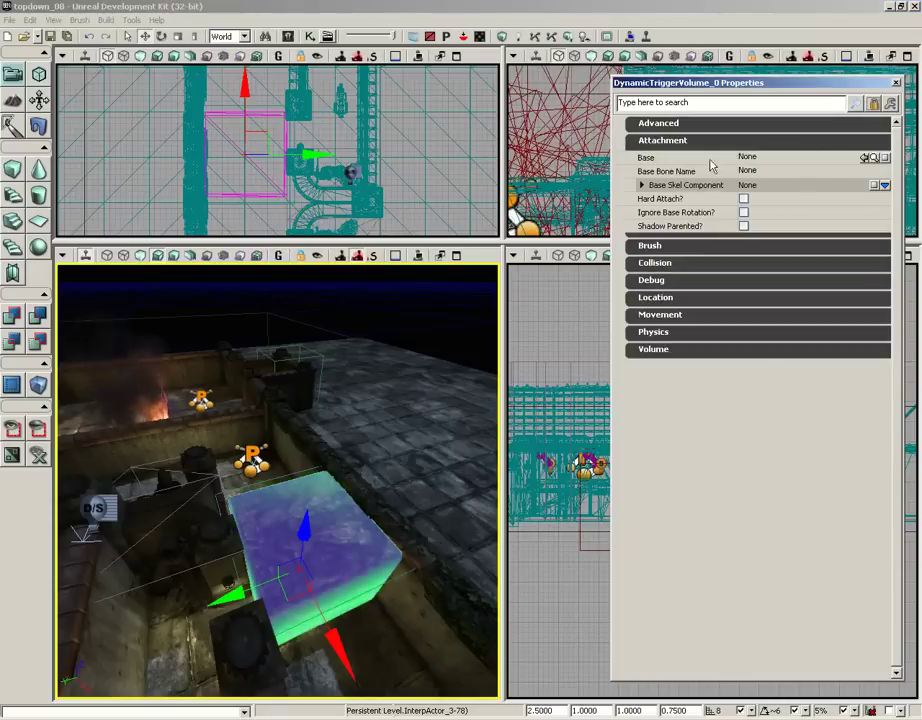
{"action": "left_click", "coordinate": [866, 160]}
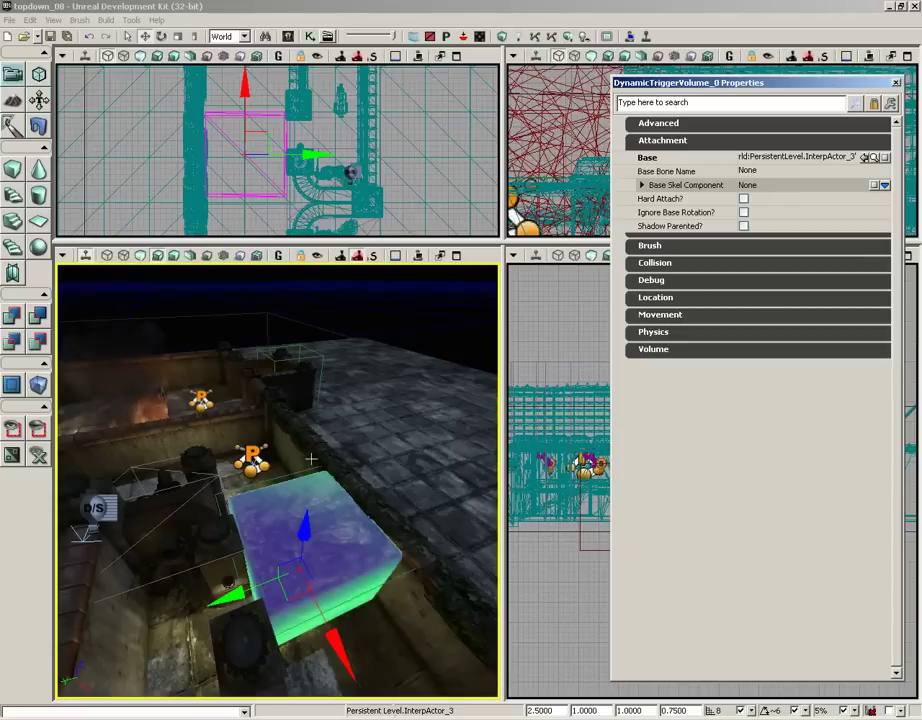
{"action": "left_click", "coordinate": [896, 83]}
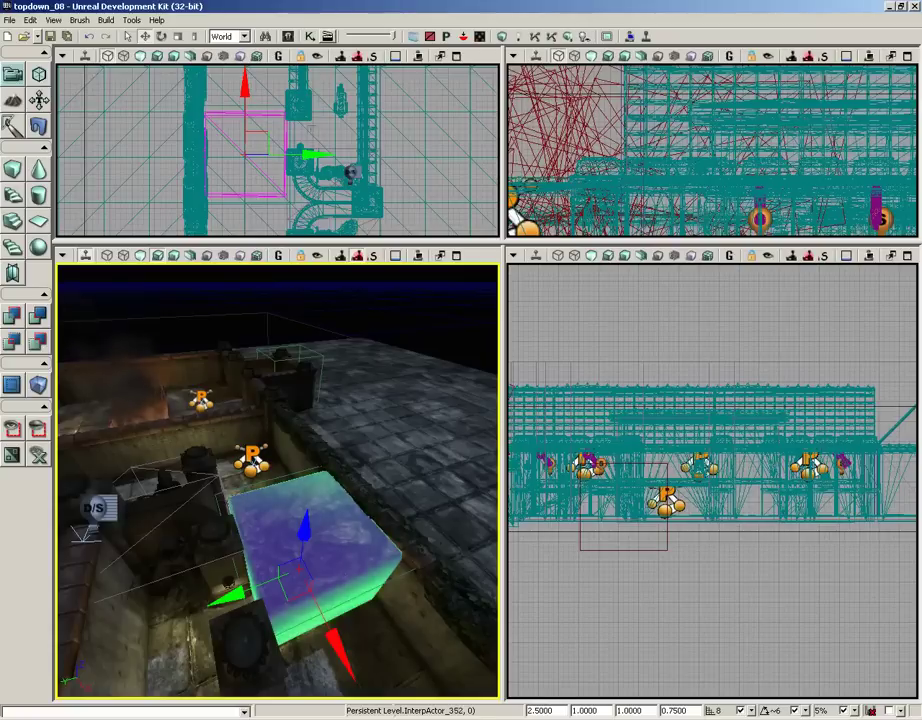
Step: Select the DynamicTriggerVolume around the block and open the level's Kismet sequence
{"action": "left_click", "coordinate": [274, 477]}
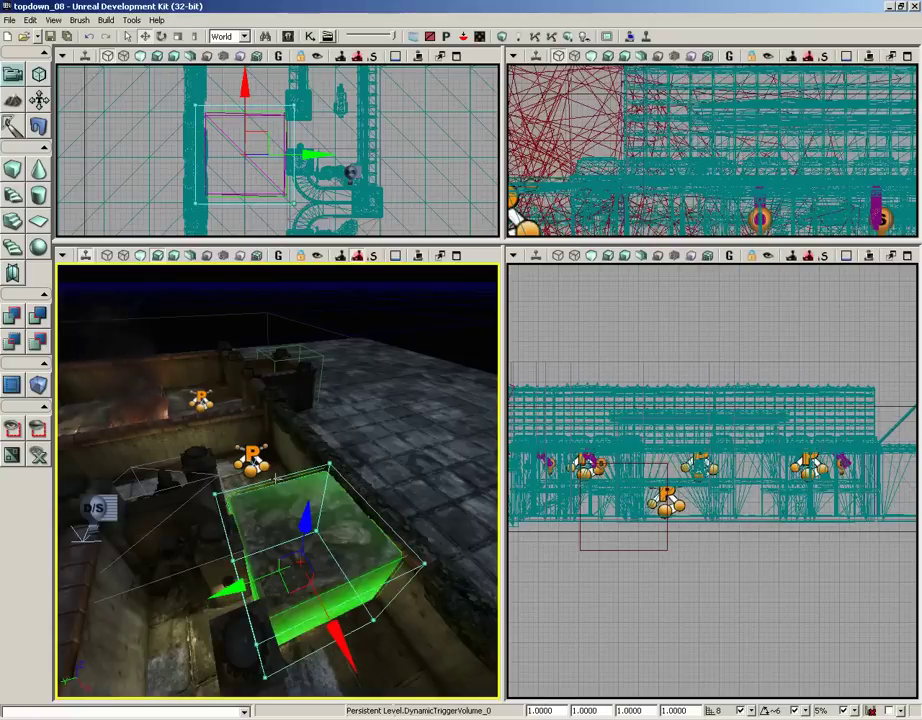
{"action": "left_click", "coordinate": [310, 37]}
{"action": "left_click_drag", "start_coordinate": [309, 366], "coordinate": [384, 359]}
{"action": "scroll", "coordinate": [508, 425], "scroll_direction": "down", "scroll_amount": 3}
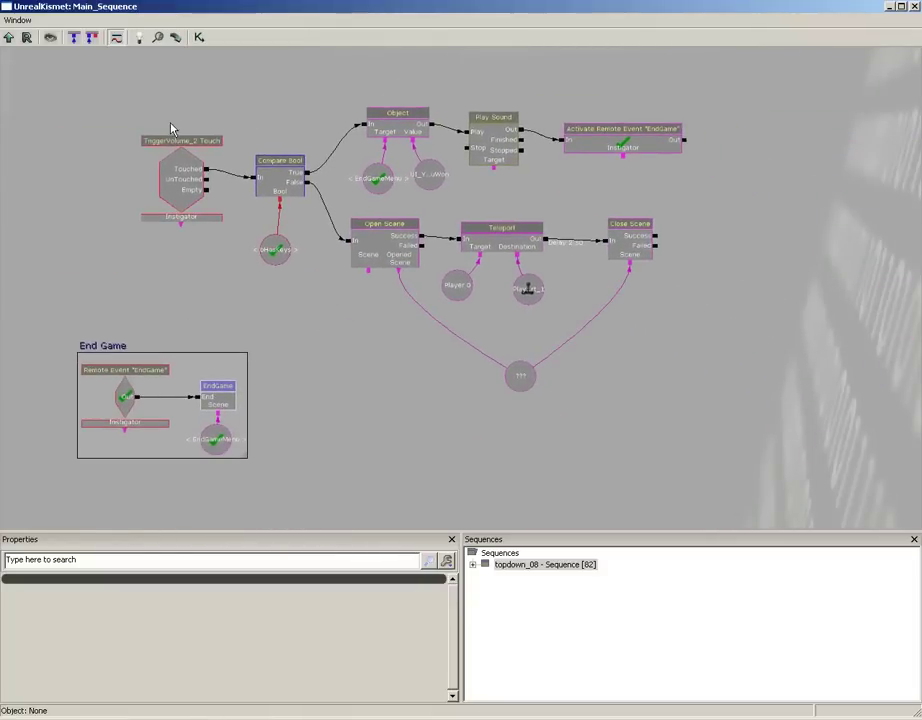
Step: Group the TriggerVolume_2 Touch node network away from the End Game box and wrap it in a comment named "Player goal"
{"action": "left_click_drag", "start_coordinate": [167, 85], "coordinate": [699, 284], "text": "ctrl+alt"}
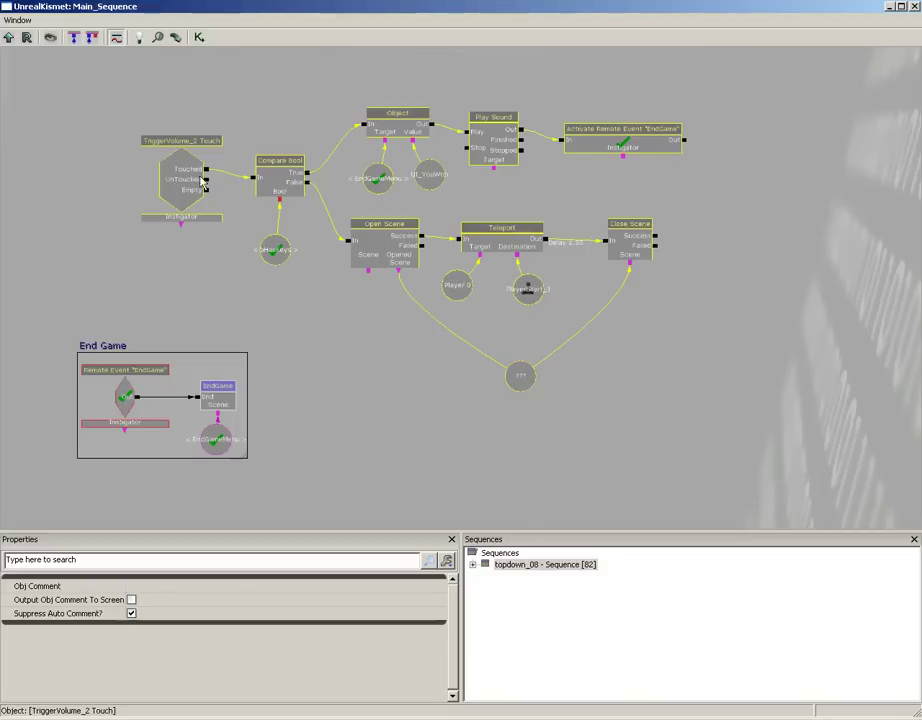
{"action": "left_click_drag", "start_coordinate": [176, 176], "coordinate": [173, 56], "text": "ctrl"}
{"action": "left_click_drag", "start_coordinate": [284, 206], "coordinate": [241, 342]}
{"action": "scroll", "coordinate": [241, 342], "scroll_direction": "up", "scroll_amount": 1}
{"action": "scroll", "coordinate": [241, 348], "scroll_direction": "up", "scroll_amount": 2}
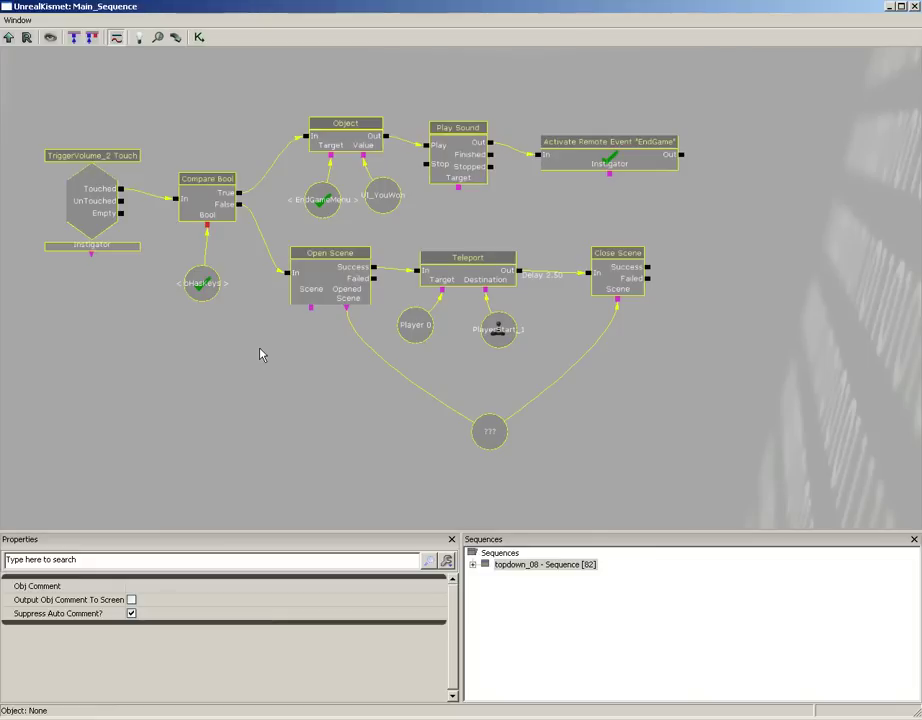
{"action": "key", "text": "c"}
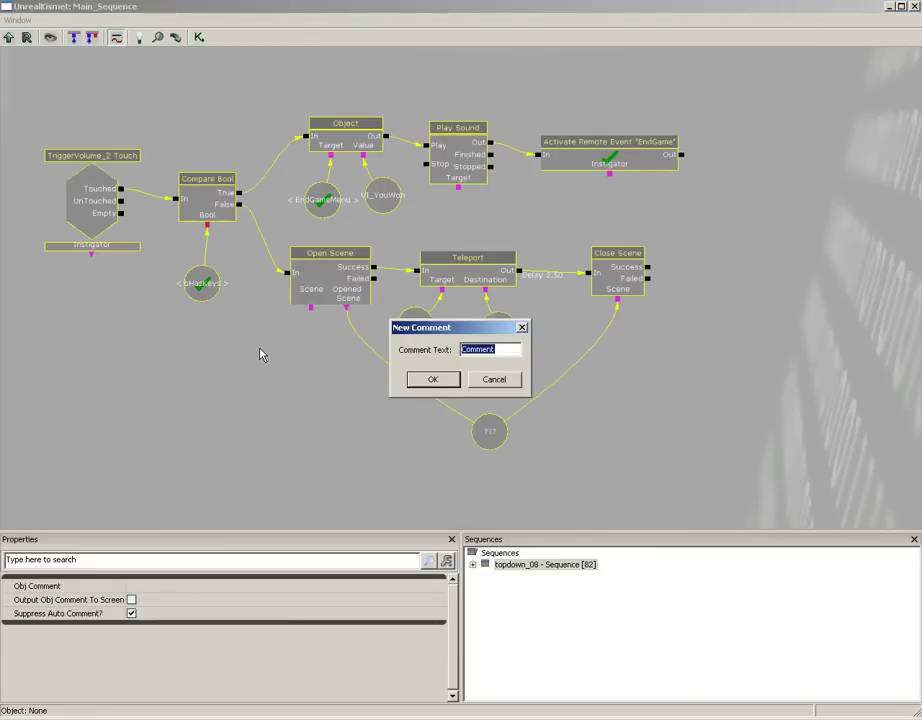
{"action": "type", "text": "Player goal"}
{"action": "key", "text": "Return"}
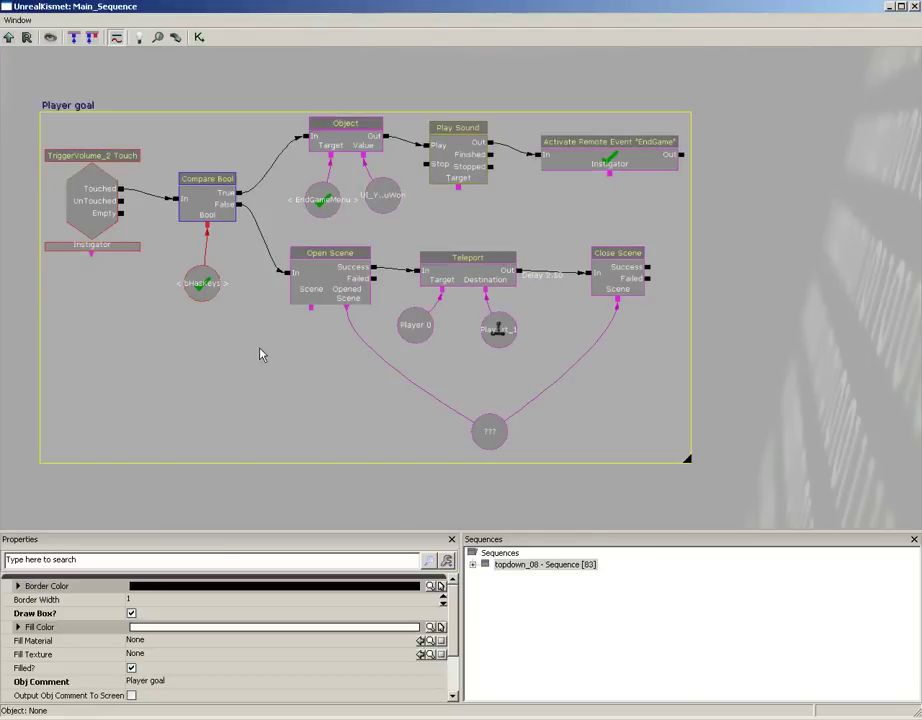
{"action": "left_click_drag", "start_coordinate": [636, 481], "coordinate": [334, 298]}
{"action": "left_click_drag", "start_coordinate": [416, 262], "coordinate": [222, 281]}
{"action": "right_click", "coordinate": [198, 252]}
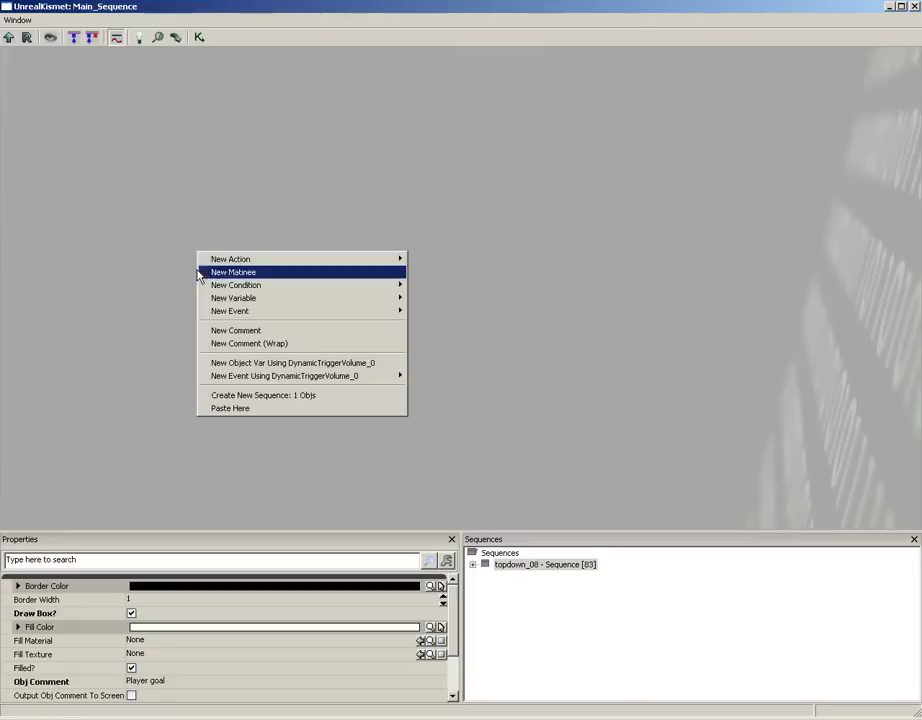
{"action": "mouse_move", "coordinate": [228, 316]}
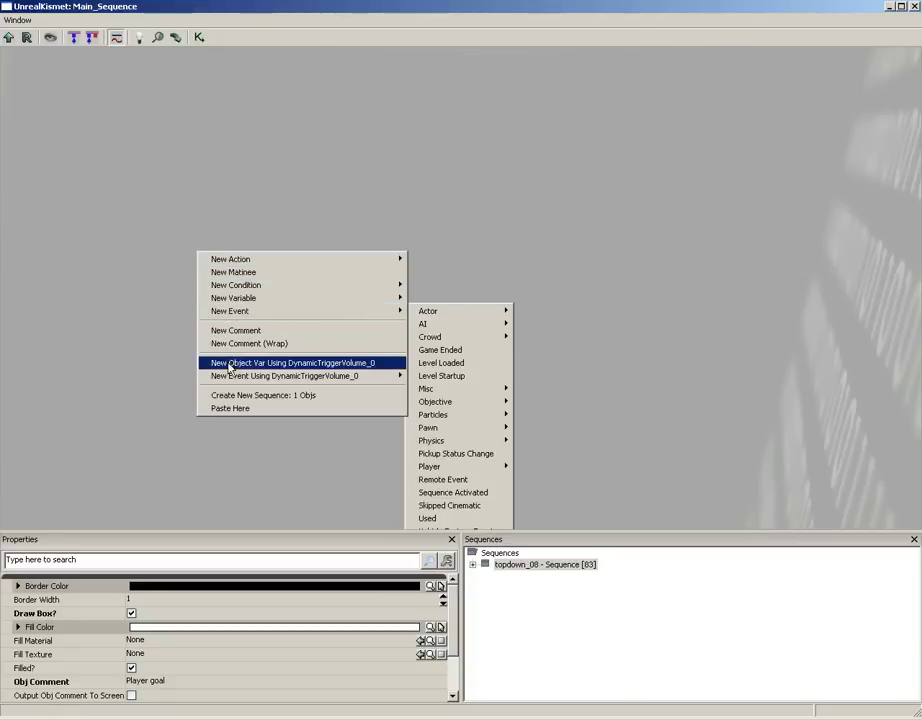
{"action": "mouse_move", "coordinate": [231, 379]}
{"action": "left_click", "coordinate": [142, 346]}
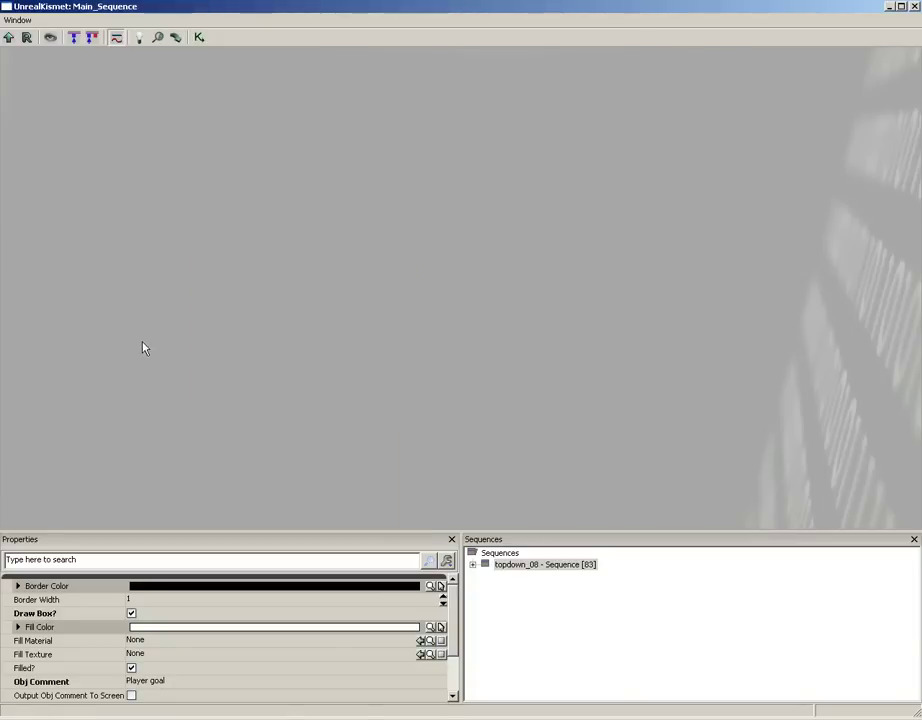
Step: Add a Touch event for DynamicTriggerVolume_0 in an empty area of the sequence
{"action": "right_click", "coordinate": [270, 283]}
{"action": "mouse_move", "coordinate": [314, 409]}
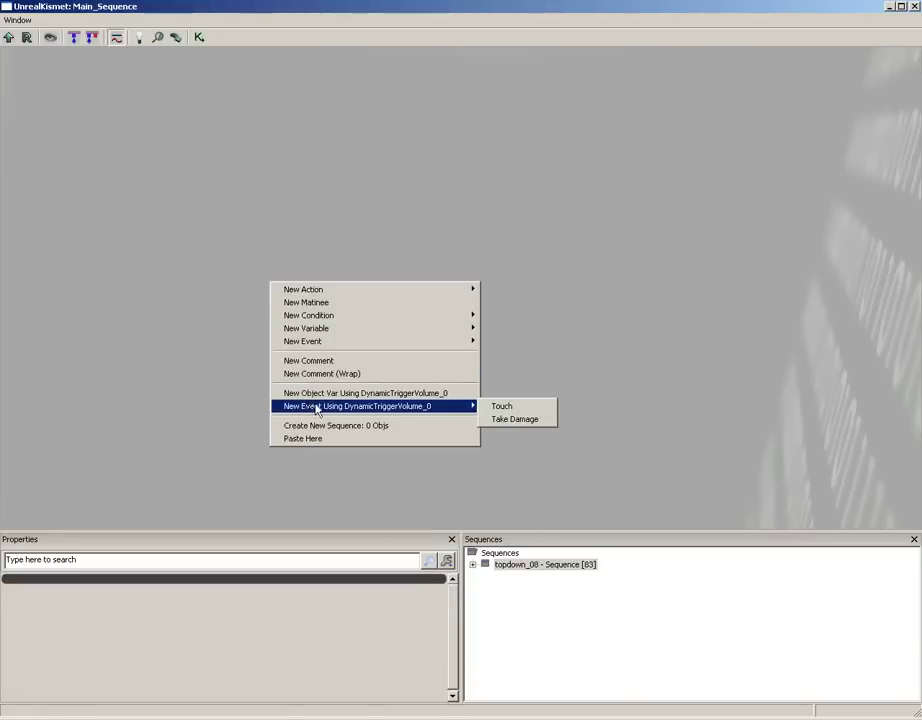
{"action": "left_click", "coordinate": [506, 409]}
{"action": "scroll", "coordinate": [492, 382], "scroll_direction": "up", "scroll_amount": 2}
{"action": "left_click_drag", "start_coordinate": [470, 342], "coordinate": [495, 270]}
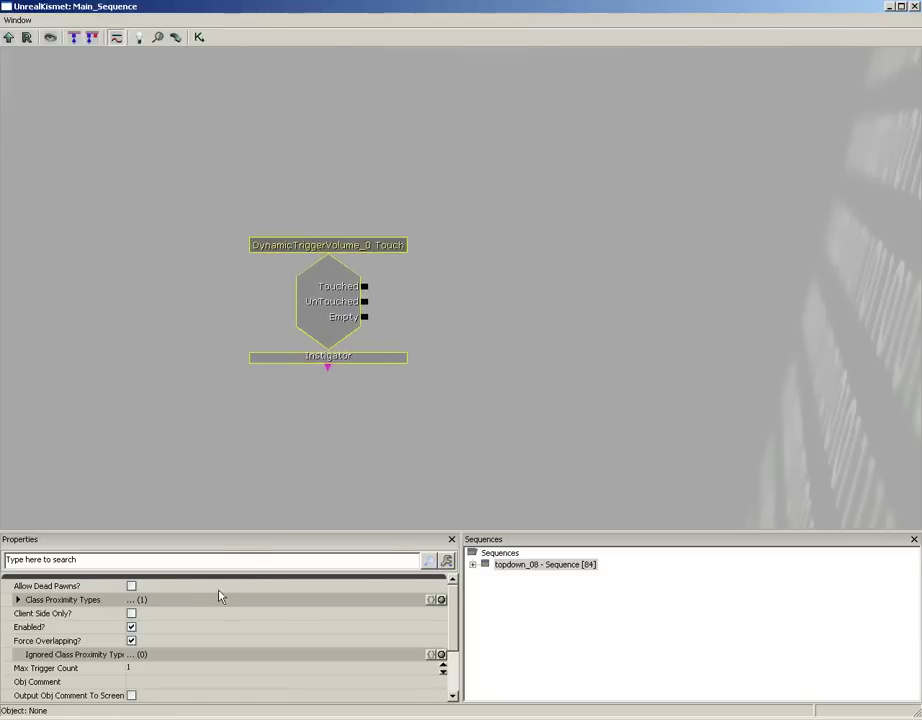
Step: Turn off Force Overlapping on the DynamicTriggerVolume_0 Touch event and set its Max Trigger Count to 0
{"action": "left_click", "coordinate": [133, 641]}
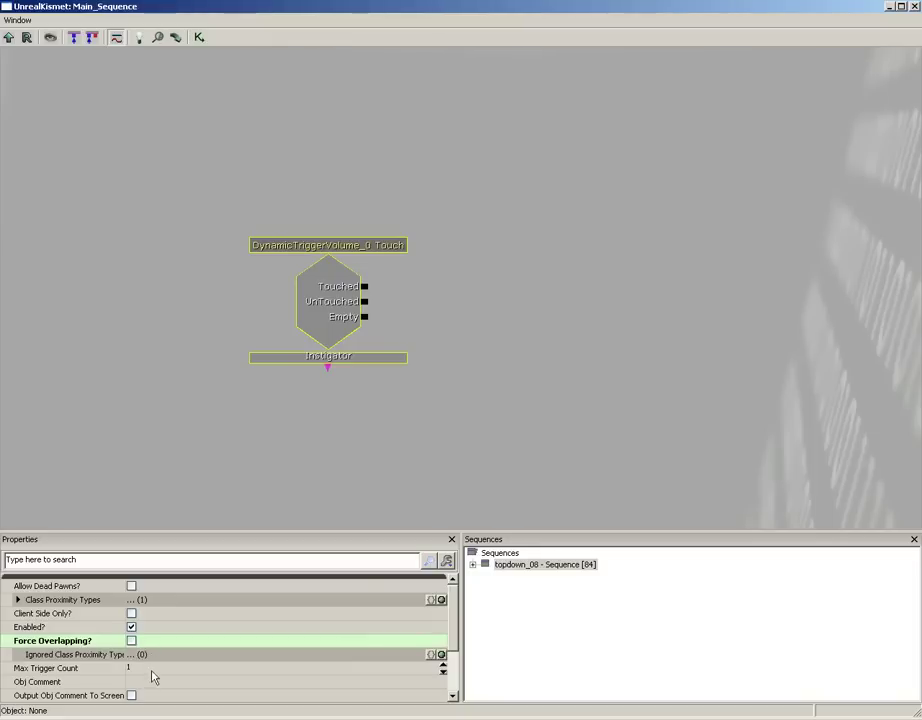
{"action": "left_click", "coordinate": [222, 670]}
{"action": "type", "text": "0"}
{"action": "key", "text": "Return"}
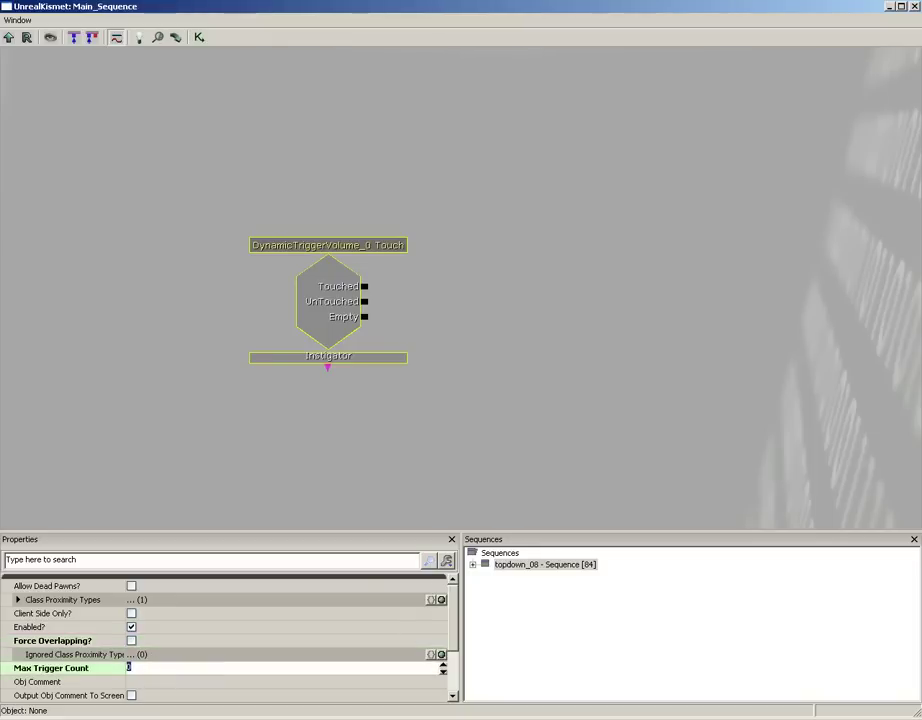
Step: Add a Compare Bool condition beside the Touch event and connect the event's Touched output to its In input
{"action": "left_click_drag", "start_coordinate": [465, 404], "coordinate": [421, 351]}
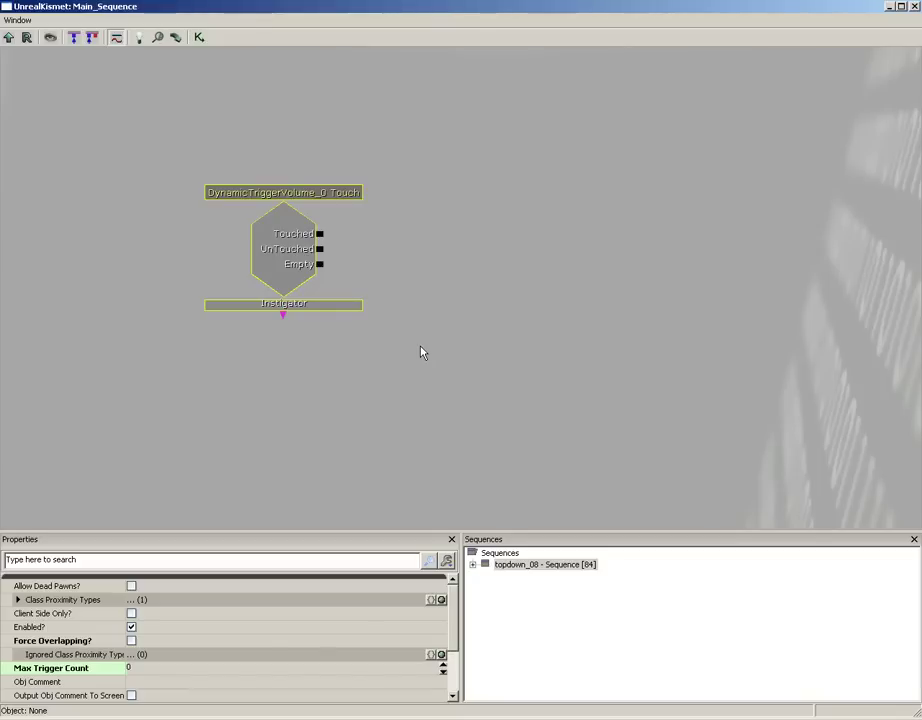
{"action": "right_click", "coordinate": [370, 244]}
{"action": "mouse_move", "coordinate": [430, 254]}
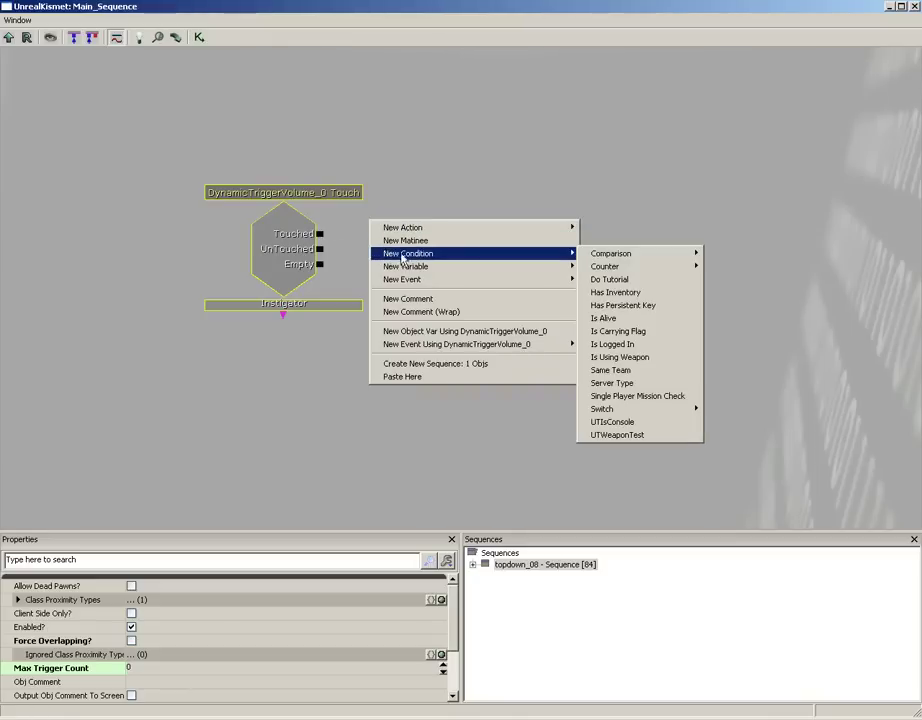
{"action": "mouse_move", "coordinate": [593, 257]}
{"action": "left_click", "coordinate": [730, 254]}
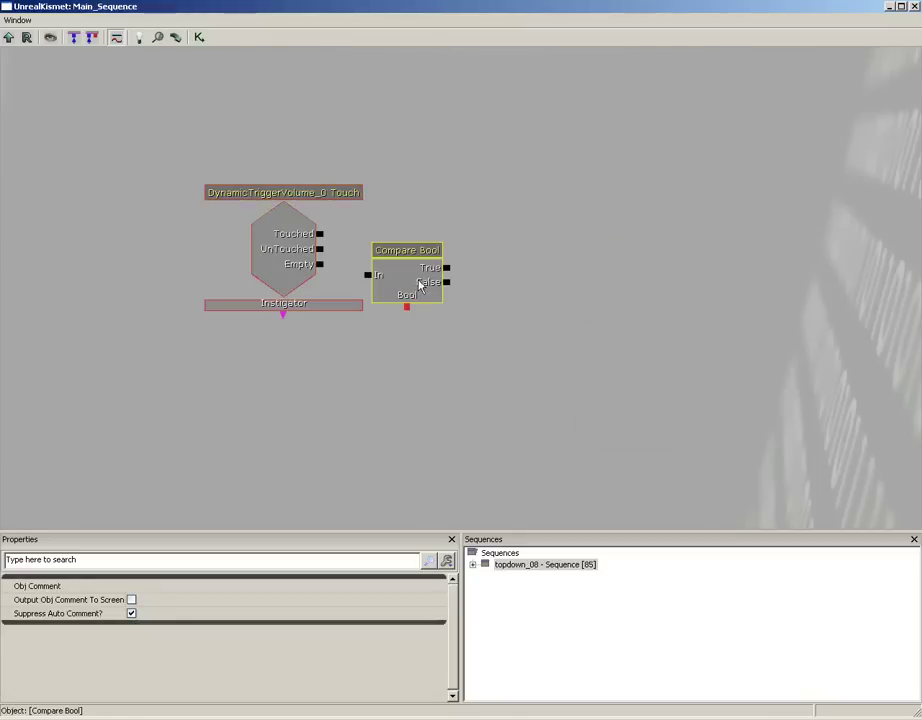
{"action": "left_click_drag", "start_coordinate": [412, 288], "coordinate": [441, 248]}
{"action": "left_click_drag", "start_coordinate": [319, 233], "coordinate": [396, 236]}
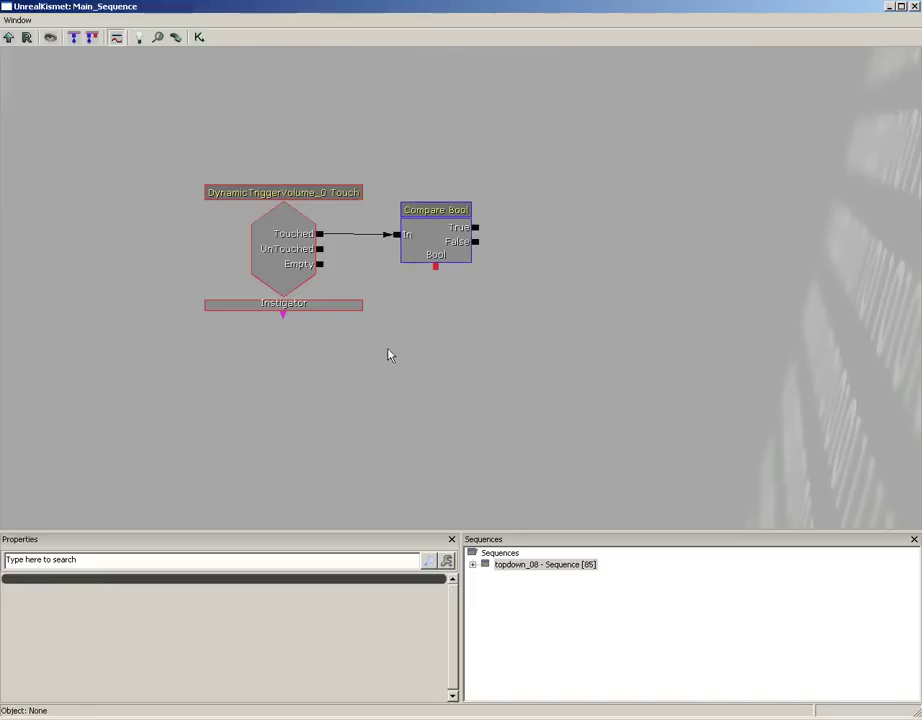
Step: Add a Bool variable inside the Global Variables comment box, beside bHasKeys
{"action": "scroll", "coordinate": [388, 350], "scroll_direction": "down", "scroll_amount": 6}
{"action": "left_click_drag", "start_coordinate": [398, 390], "coordinate": [850, 376]}
{"action": "left_click_drag", "start_coordinate": [267, 317], "coordinate": [631, 386]}
{"action": "scroll", "coordinate": [444, 300], "scroll_direction": "up", "scroll_amount": 6}
{"action": "mouse_move", "coordinate": [343, 230]}
{"action": "left_mouse_down"}
{"action": "mouse_move", "coordinate": [354, 235]}
{"action": "mouse_move", "coordinate": [346, 239]}
{"action": "left_mouse_up"}
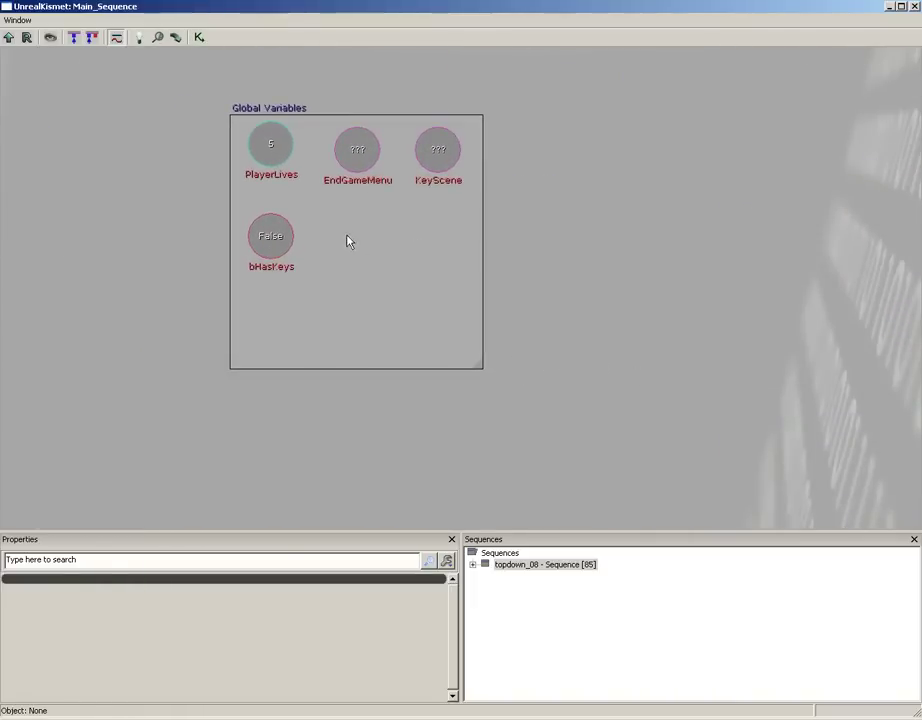
{"action": "right_click", "coordinate": [322, 218]}
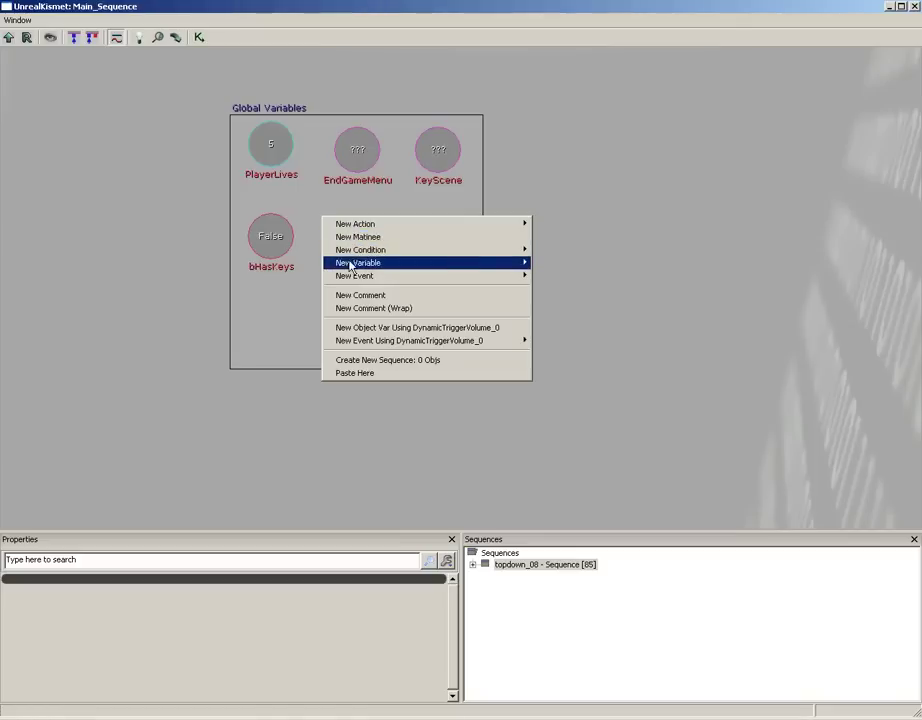
{"action": "mouse_move", "coordinate": [420, 263]}
{"action": "left_click", "coordinate": [545, 263]}
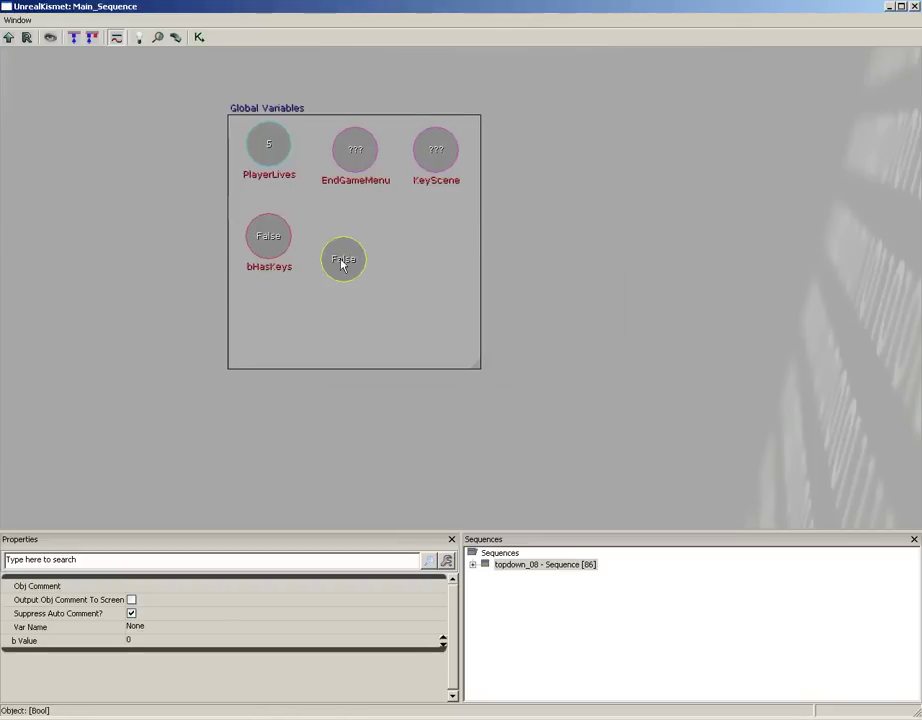
{"action": "left_click_drag", "start_coordinate": [342, 261], "coordinate": [340, 243]}
Step: Name the new Bool variable bCanMove_TV0 and set its value to 1
{"action": "left_click", "coordinate": [231, 627]}
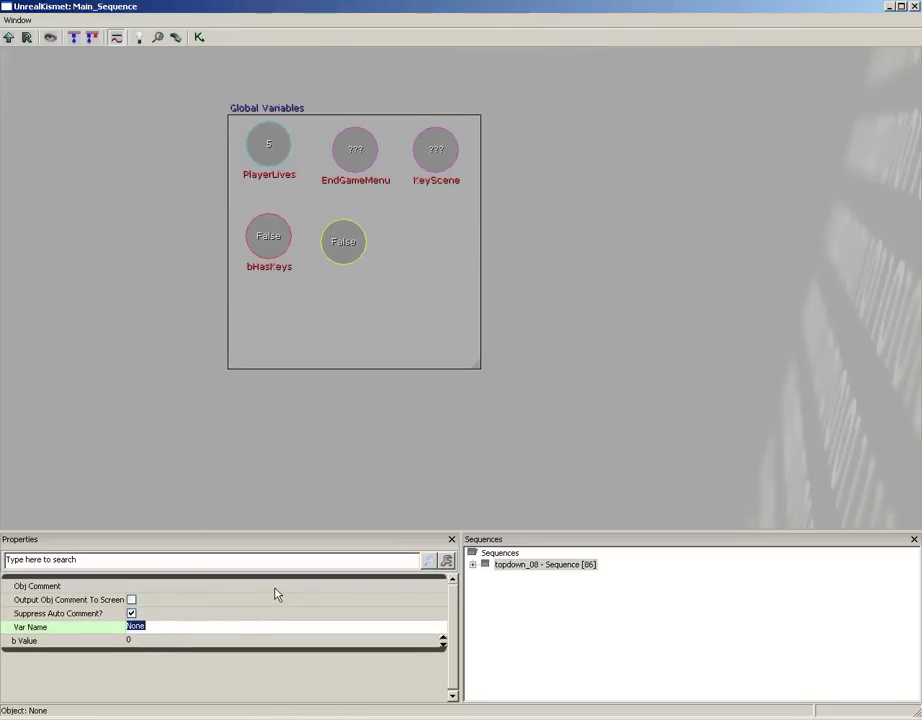
{"action": "type", "text": "bCanMove_TV0"}
{"action": "key", "text": "Return"}
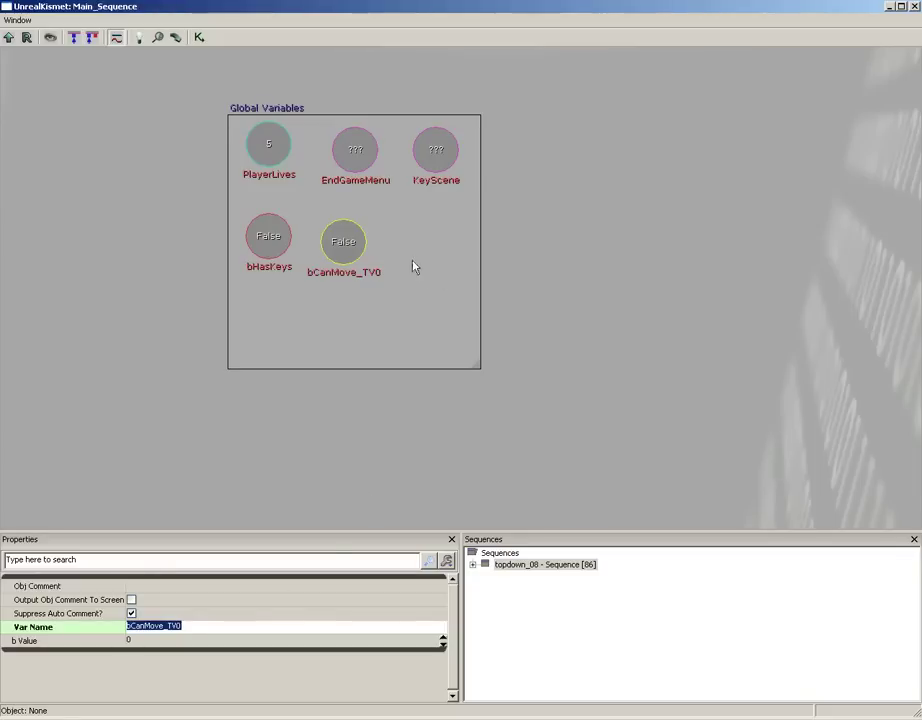
{"action": "left_click", "coordinate": [345, 242]}
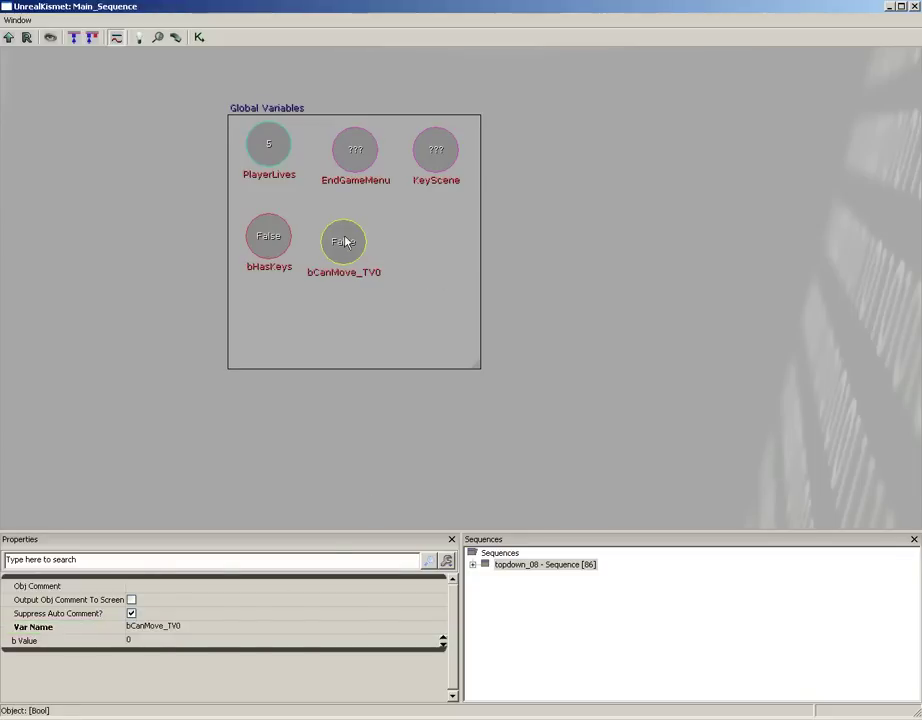
{"action": "left_click", "coordinate": [137, 641]}
{"action": "type", "text": "1"}
{"action": "key", "text": "Return"}
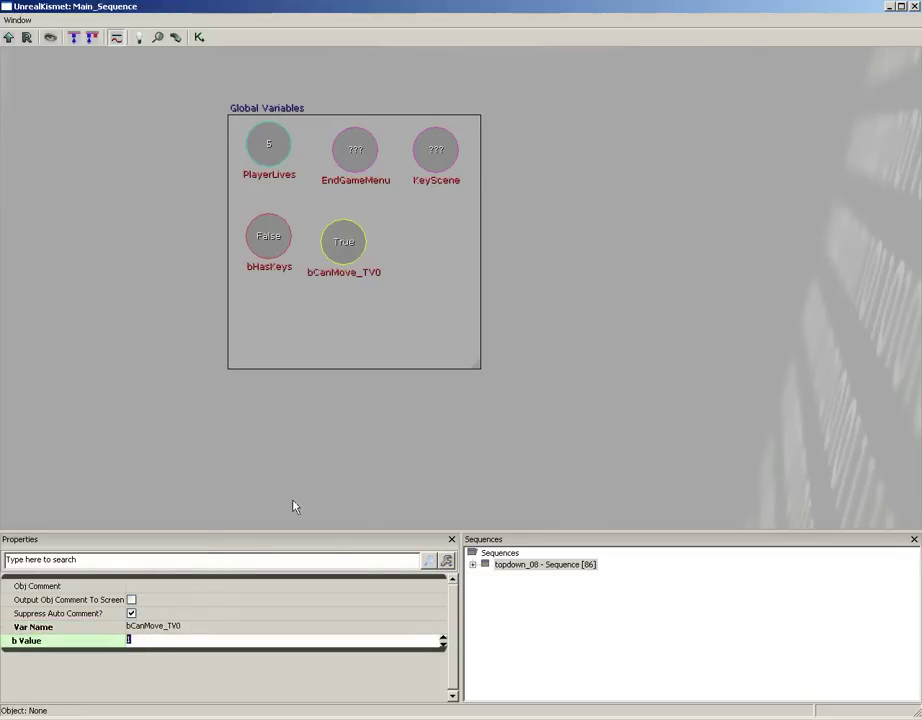
Step: Add a Named Variable below the Compare Bool condition and set its Find Var Name to bCanMove_TV0
{"action": "left_click_drag", "start_coordinate": [475, 422], "coordinate": [379, 421]}
{"action": "mouse_move", "coordinate": [765, 332]}
{"action": "left_mouse_down"}
{"action": "mouse_move", "coordinate": [434, 348]}
{"action": "mouse_move", "coordinate": [341, 332]}
{"action": "mouse_move", "coordinate": [311, 360]}
{"action": "mouse_move", "coordinate": [285, 360]}
{"action": "left_mouse_up"}
{"action": "left_click_drag", "start_coordinate": [860, 310], "coordinate": [505, 297]}
{"action": "left_click_drag", "start_coordinate": [614, 299], "coordinate": [294, 155]}
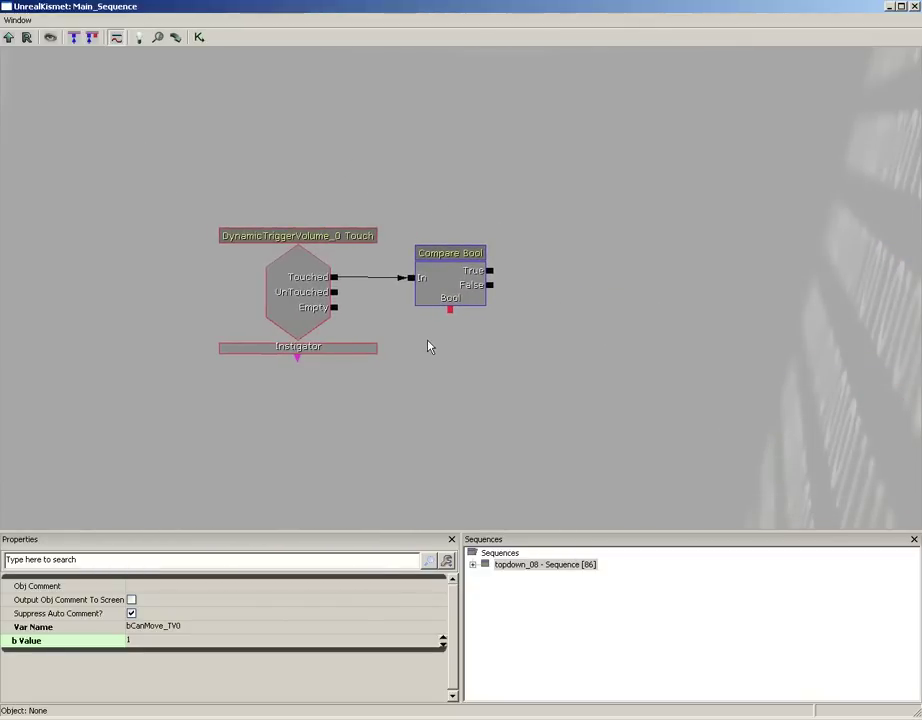
{"action": "right_click", "coordinate": [428, 325]}
{"action": "mouse_move", "coordinate": [492, 376]}
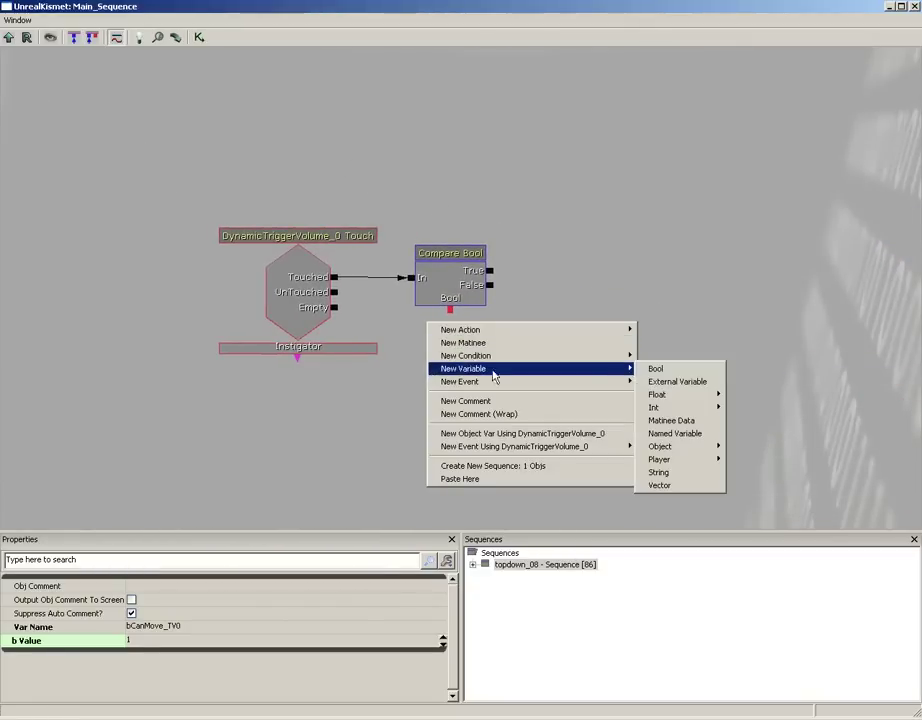
{"action": "left_click", "coordinate": [695, 433]}
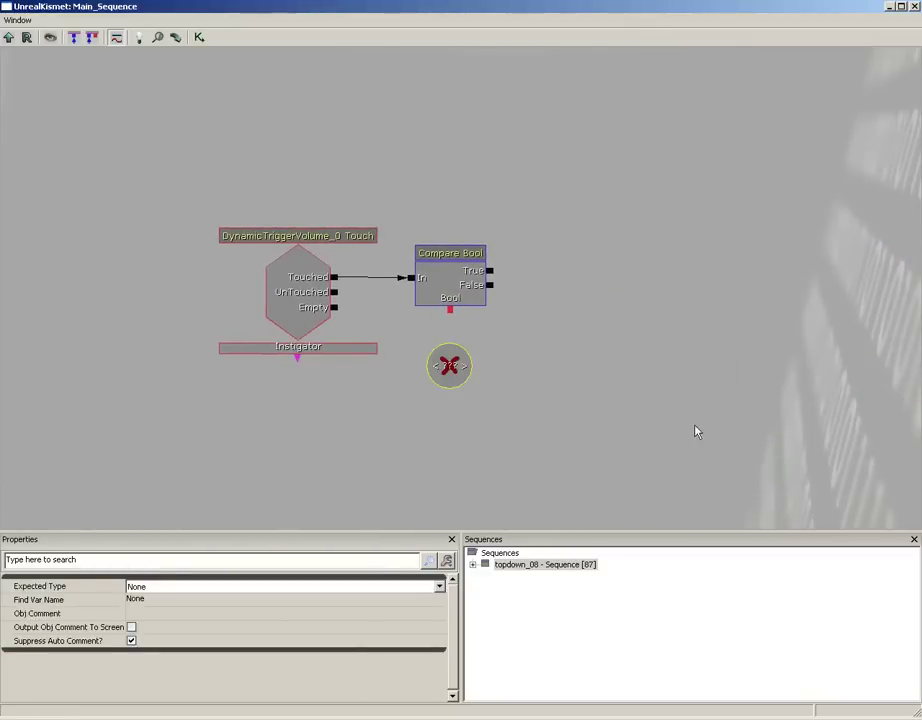
{"action": "left_click", "coordinate": [158, 599]}
{"action": "type", "text": "bcanmove_t"}
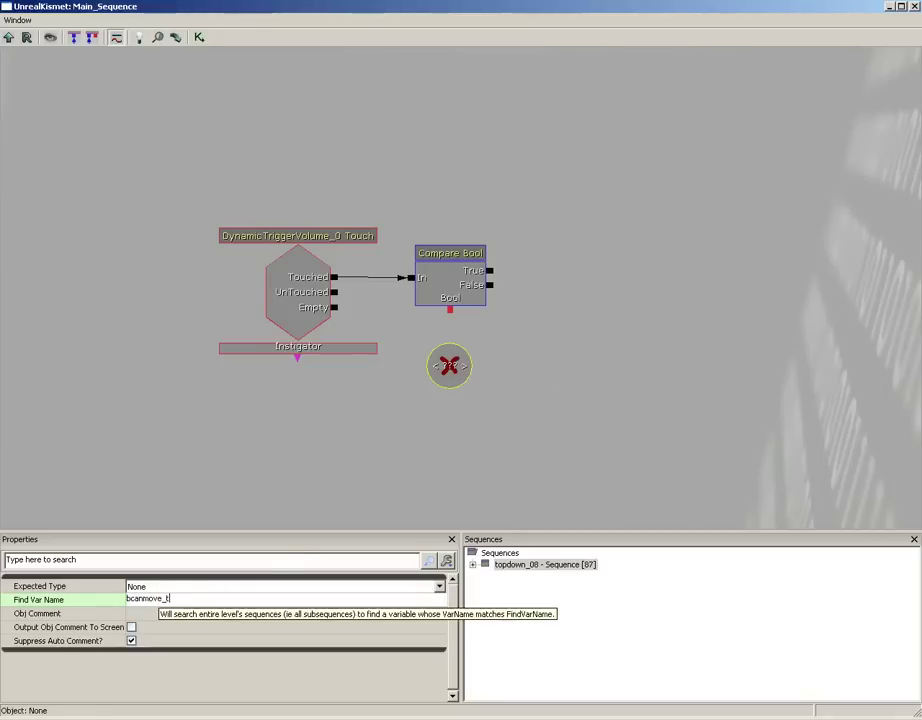
{"action": "type", "text": "v0"}
{"action": "key", "text": "Return"}
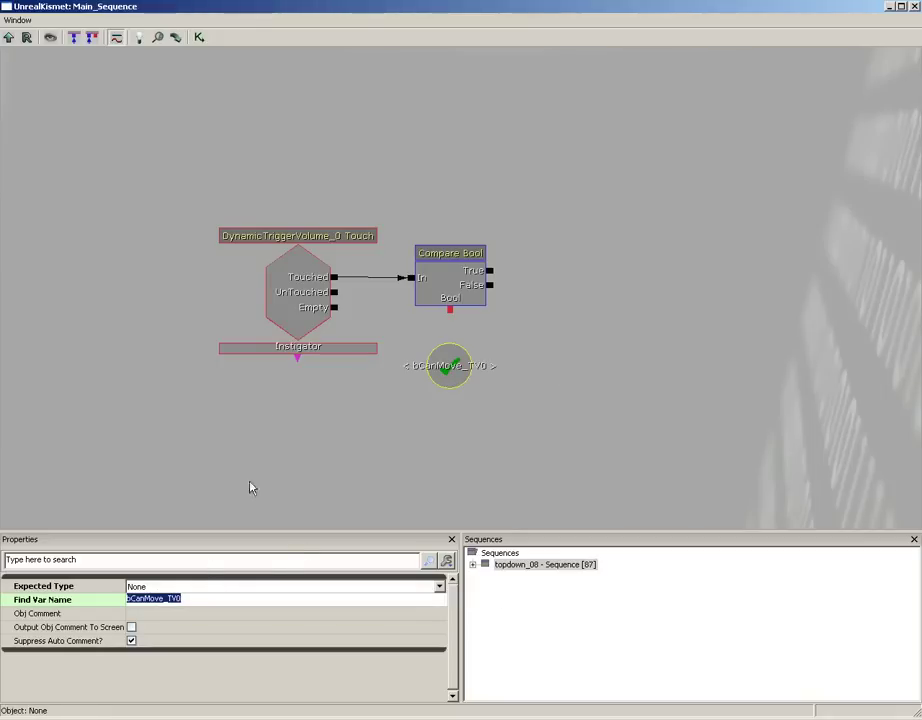